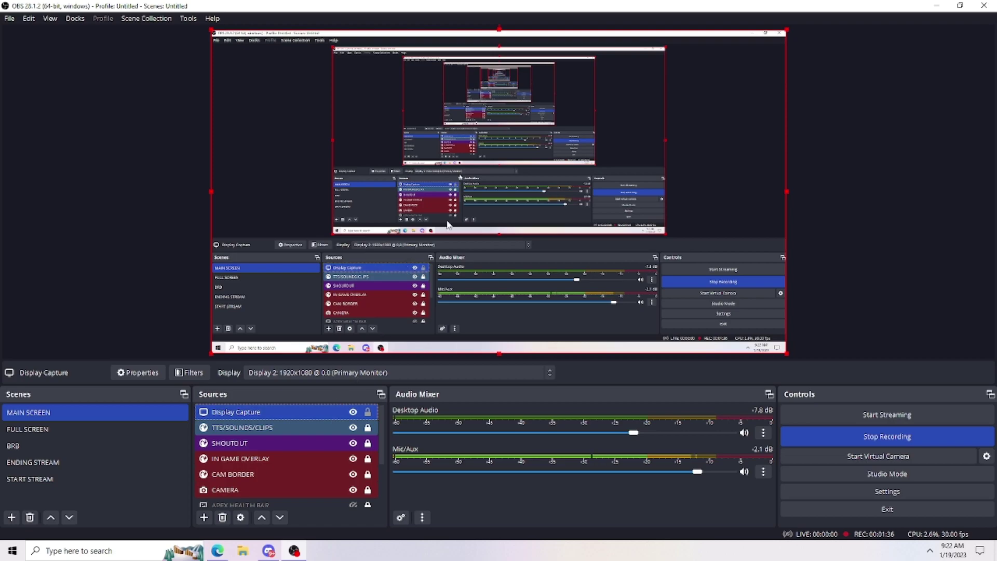
- Disable Enable Preview in the preview's menu and select the BRB scene
{"action": "right_click", "coordinate": [454, 134]}
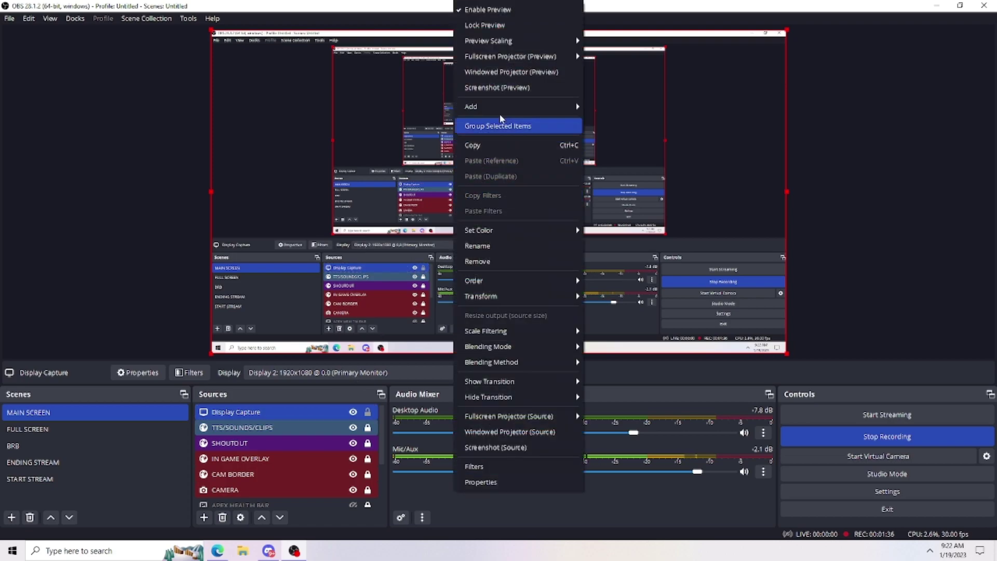
{"action": "left_click", "coordinate": [485, 10]}
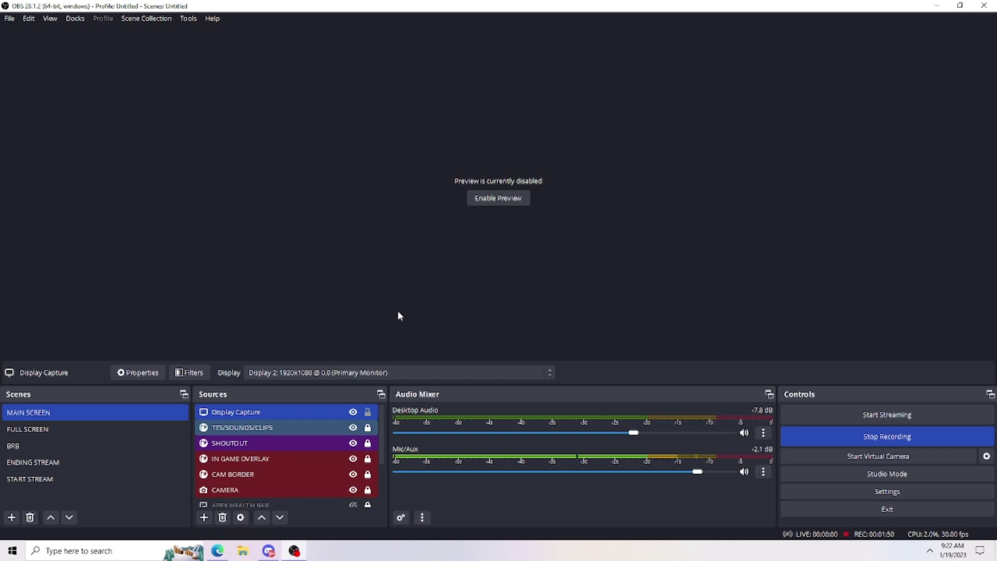
{"action": "left_click", "coordinate": [101, 442]}
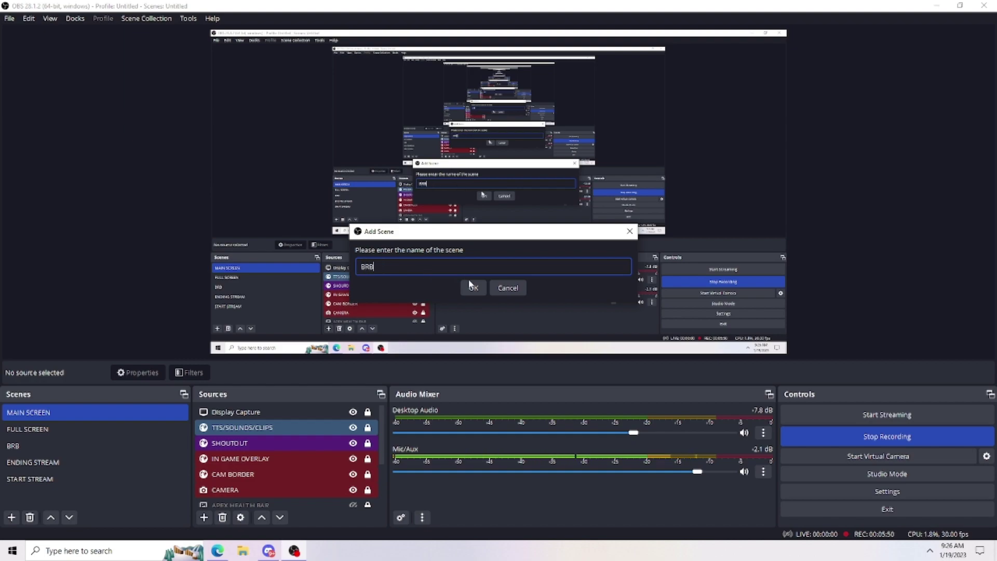
- Cancel the new BRB scene and bring up MAIN SCREEN's list of source types to add
{"action": "left_click", "coordinate": [505, 289]}
{"action": "scroll", "coordinate": [241, 461], "scroll_direction": "down", "scroll_amount": 2}
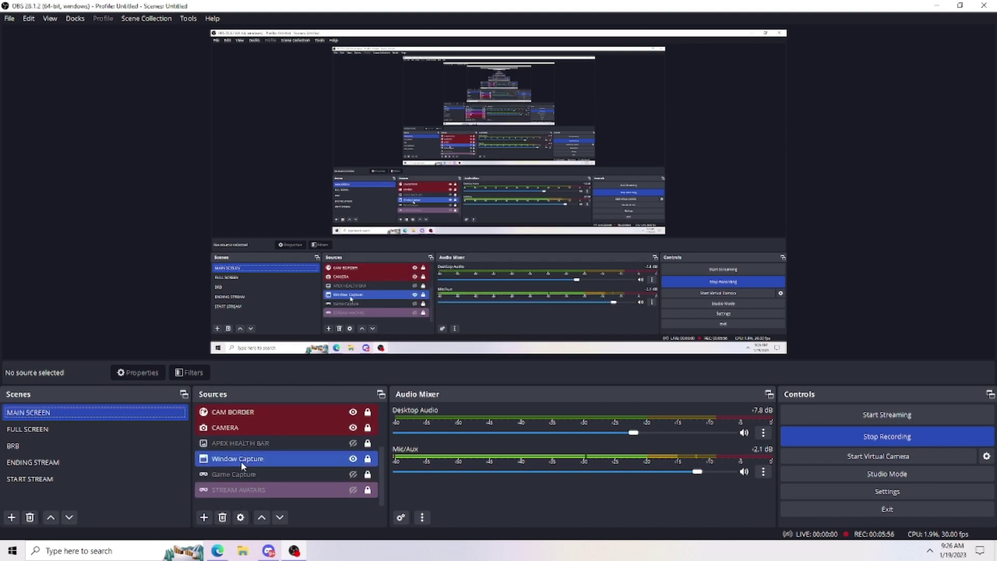
{"action": "left_click", "coordinate": [202, 523]}
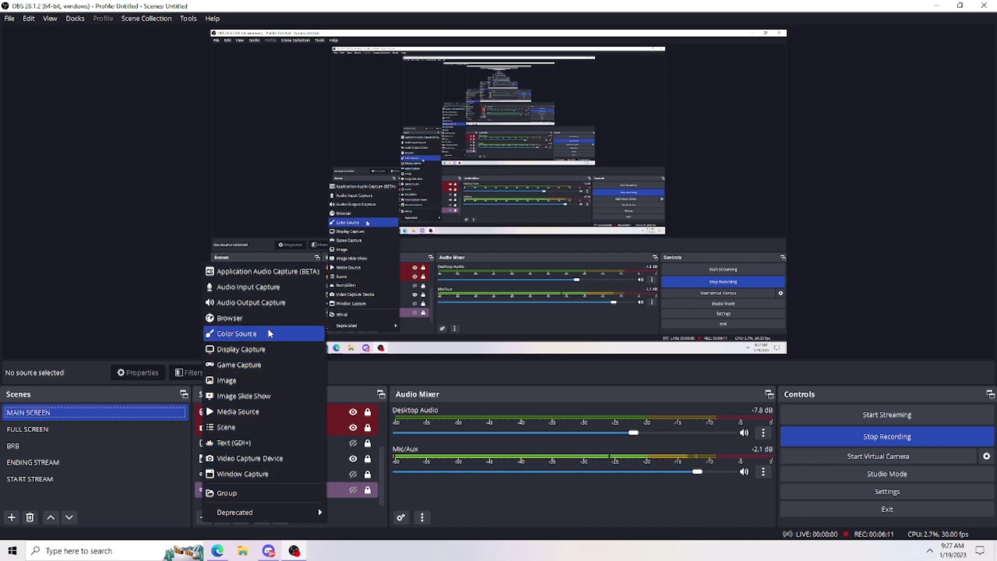
{"action": "left_click", "coordinate": [364, 522]}
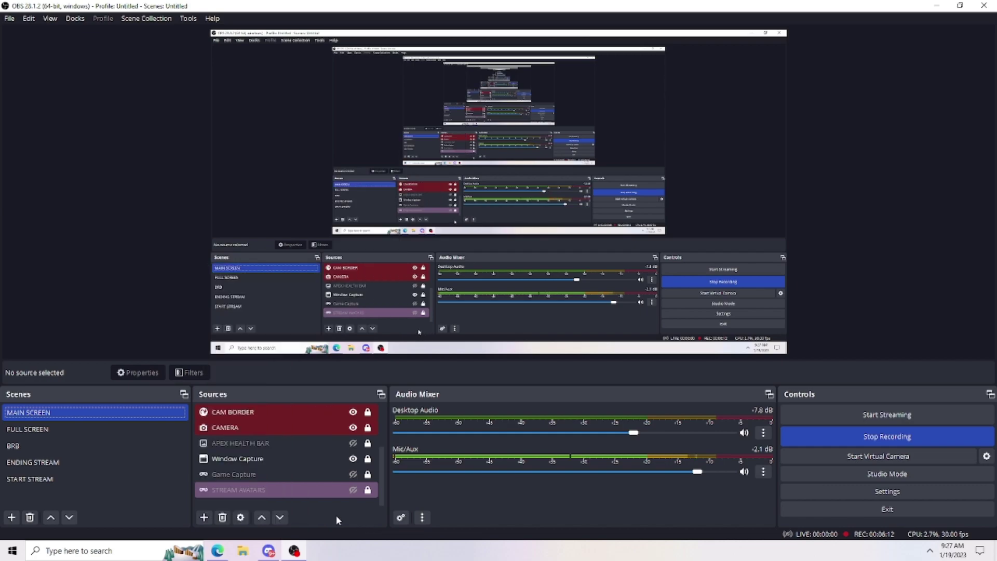
{"action": "left_click", "coordinate": [208, 517]}
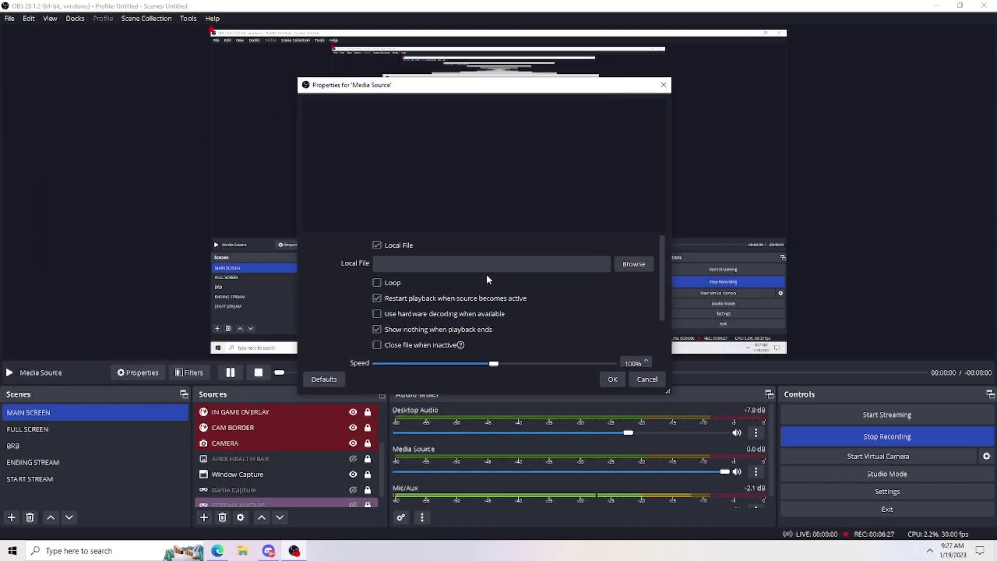
- Browse to the Videos folder, pick the 'brb new' video, then cancel the file choice
{"action": "left_click", "coordinate": [635, 265]}
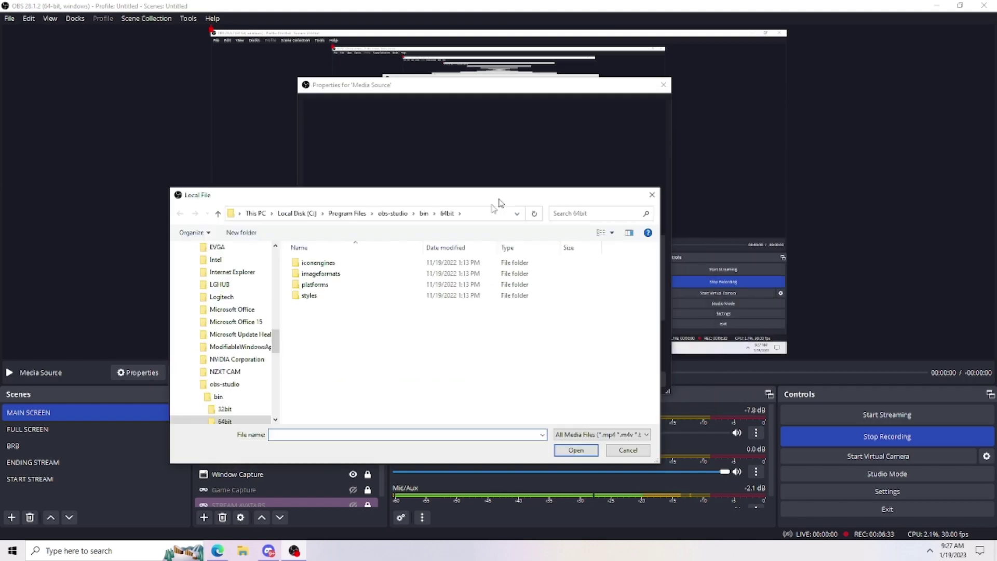
{"action": "left_click_drag", "start_coordinate": [469, 228], "coordinate": [512, 136]}
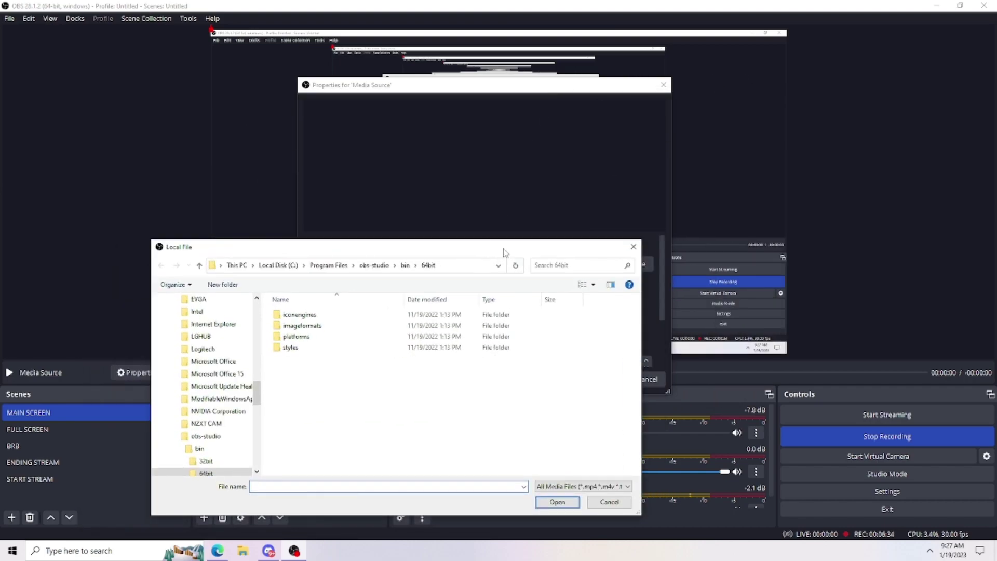
{"action": "scroll", "coordinate": [250, 284], "scroll_direction": "up", "scroll_amount": 9}
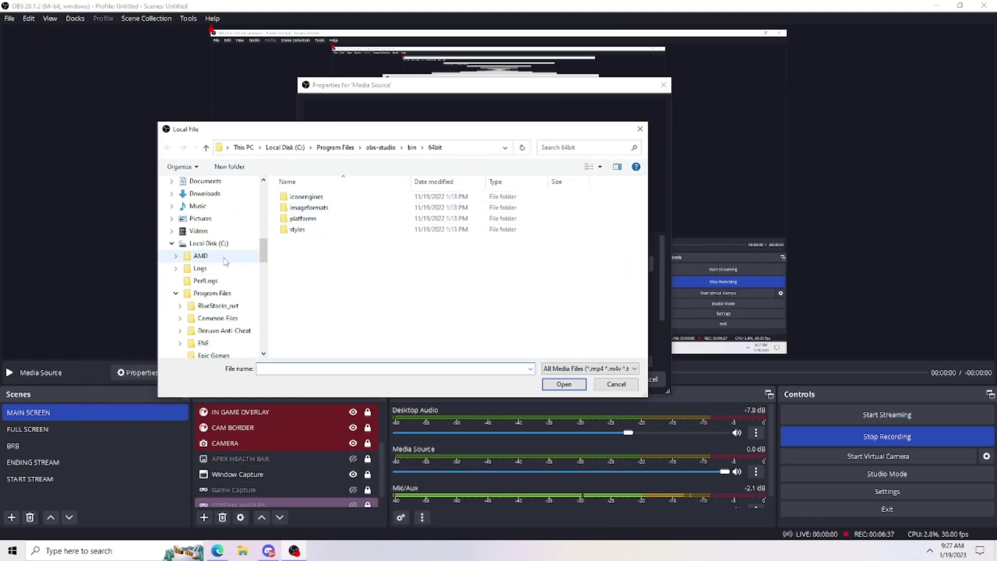
{"action": "left_click", "coordinate": [228, 293]}
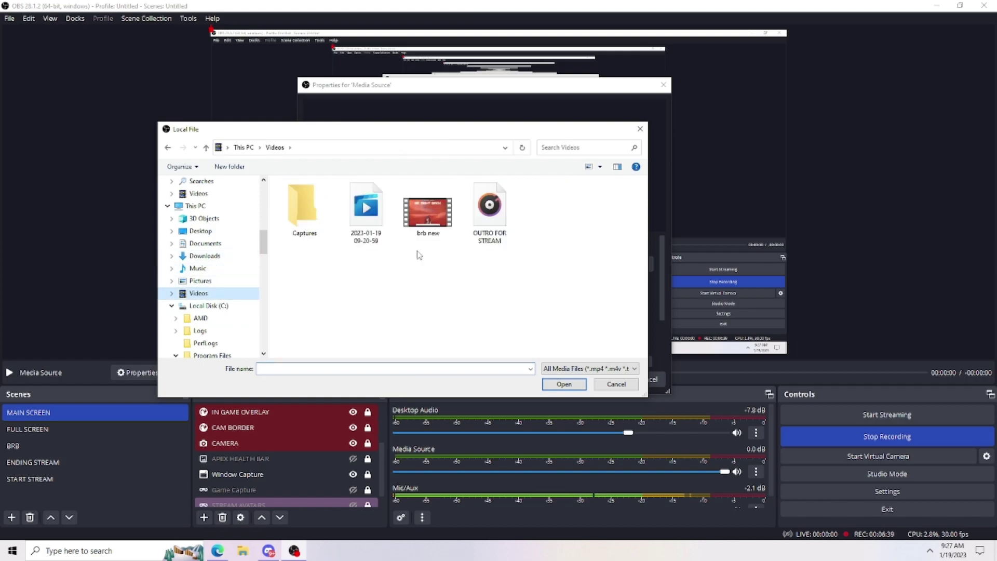
{"action": "left_click_drag", "start_coordinate": [498, 129], "coordinate": [427, 149]}
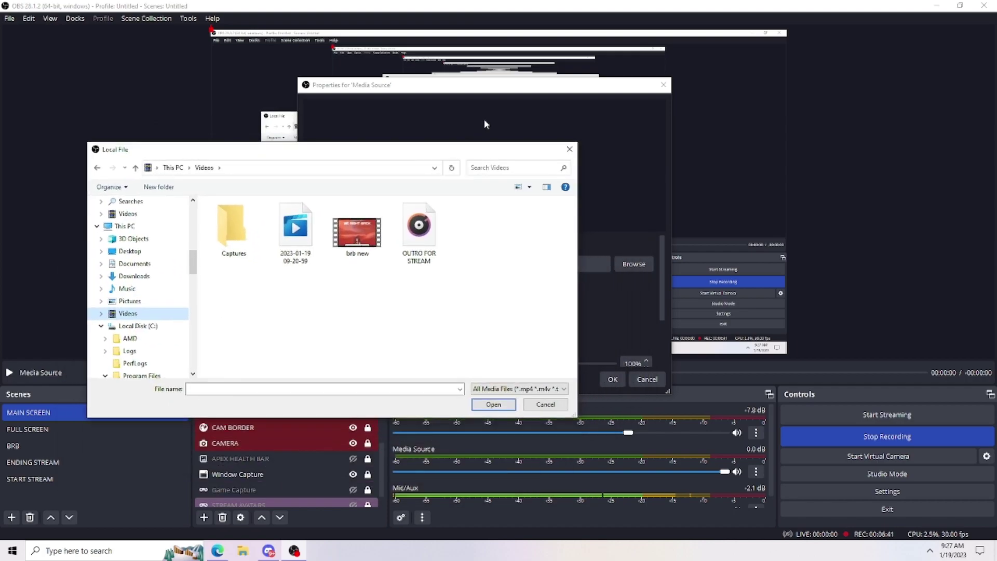
{"action": "left_click", "coordinate": [356, 240]}
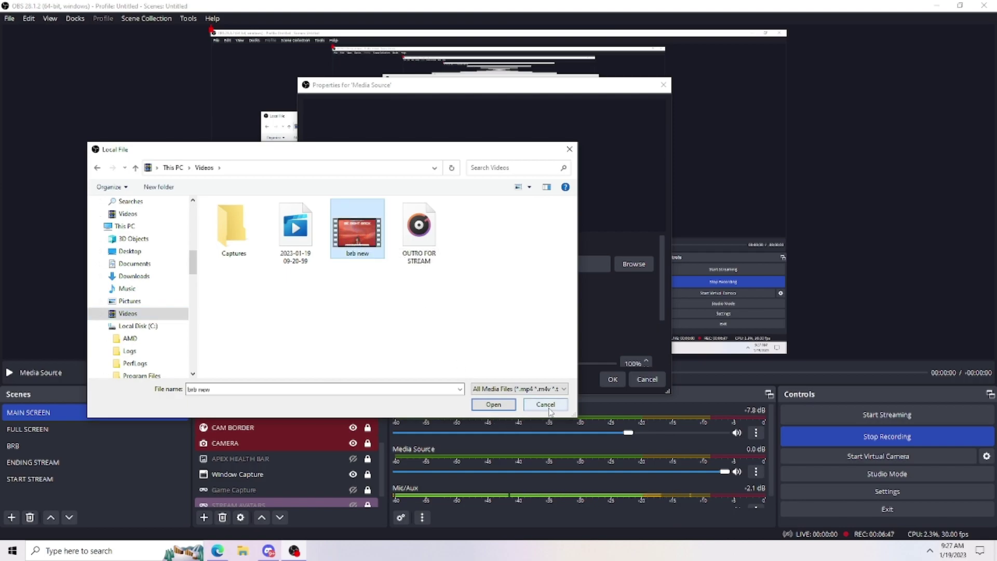
{"action": "left_click", "coordinate": [545, 404]}
- Close the Media Source properties and remove the Media Source from MAIN SCREEN
{"action": "left_click", "coordinate": [664, 84]}
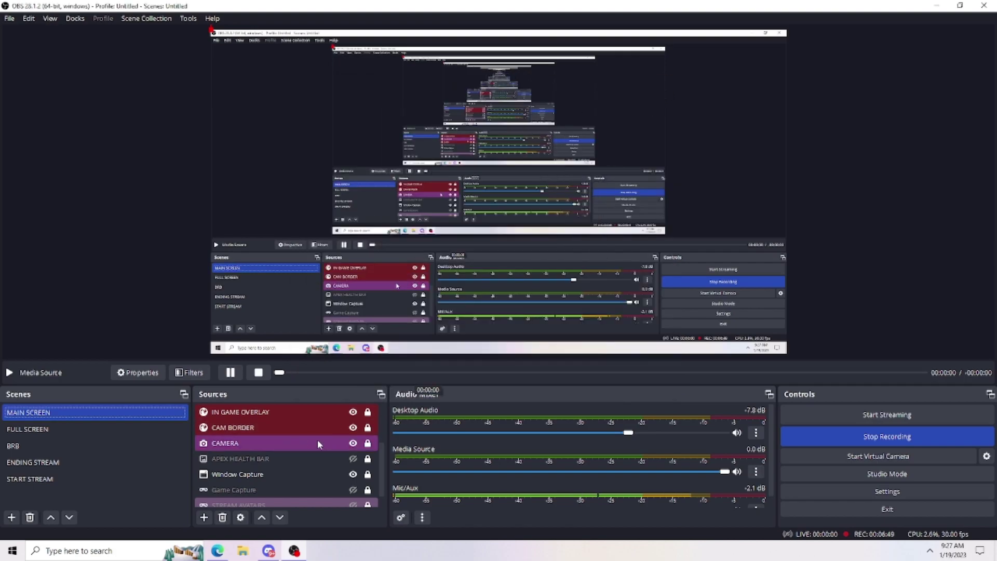
{"action": "scroll", "coordinate": [265, 423], "scroll_direction": "up", "scroll_amount": 2}
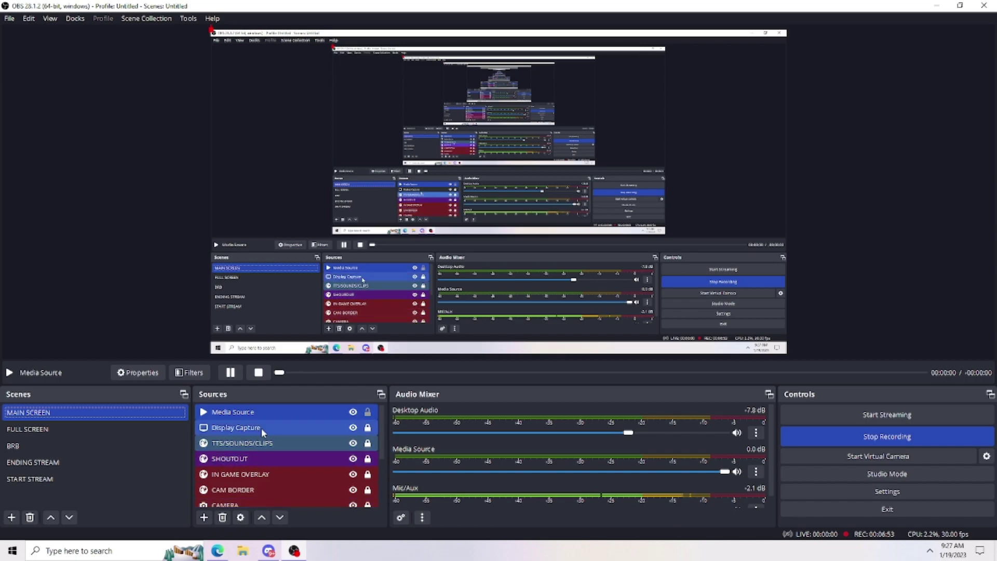
{"action": "right_click", "coordinate": [294, 411]}
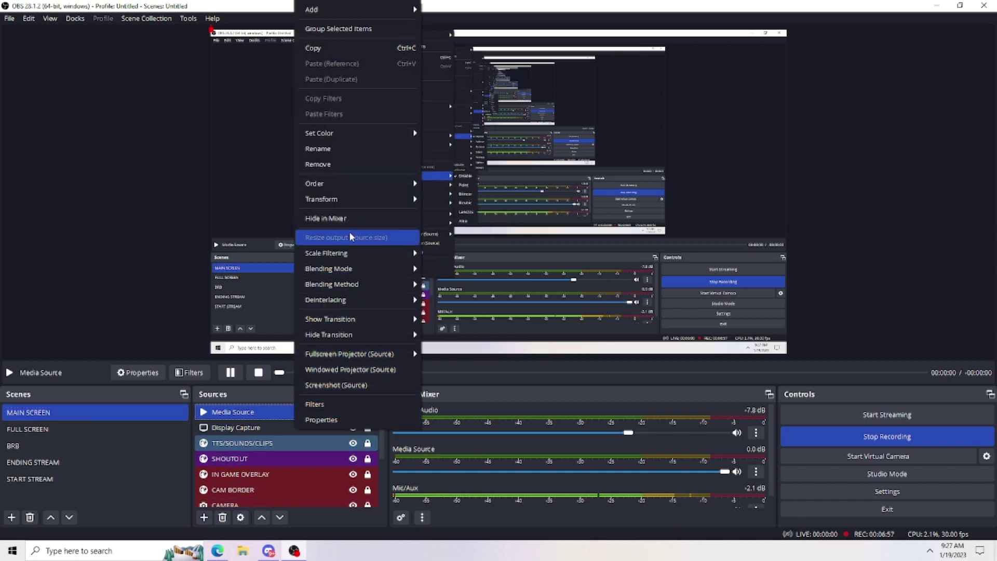
{"action": "left_click", "coordinate": [499, 282]}
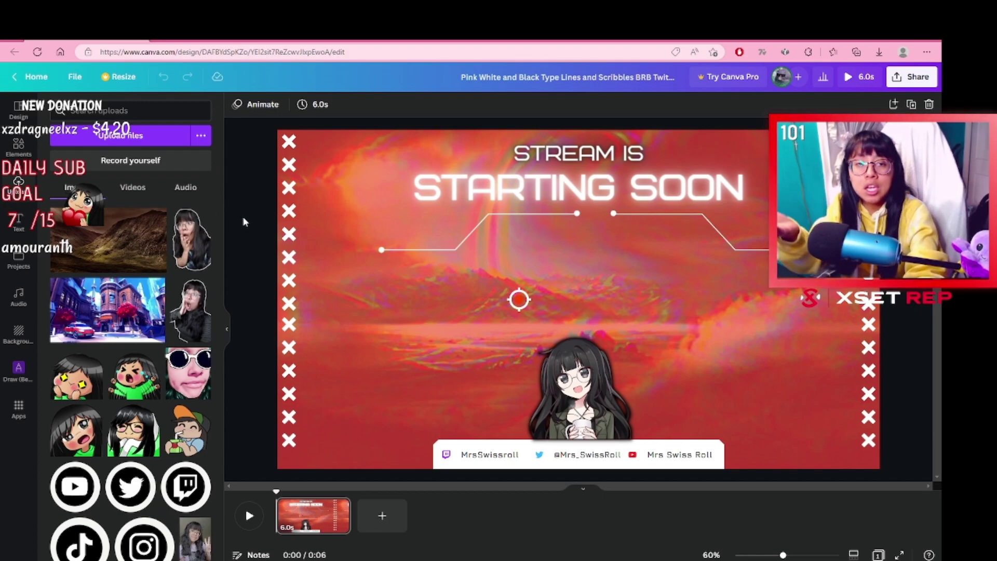
- Play the six-second Starting Soon animation, then return to the Canva home page
{"action": "left_click", "coordinate": [249, 516]}
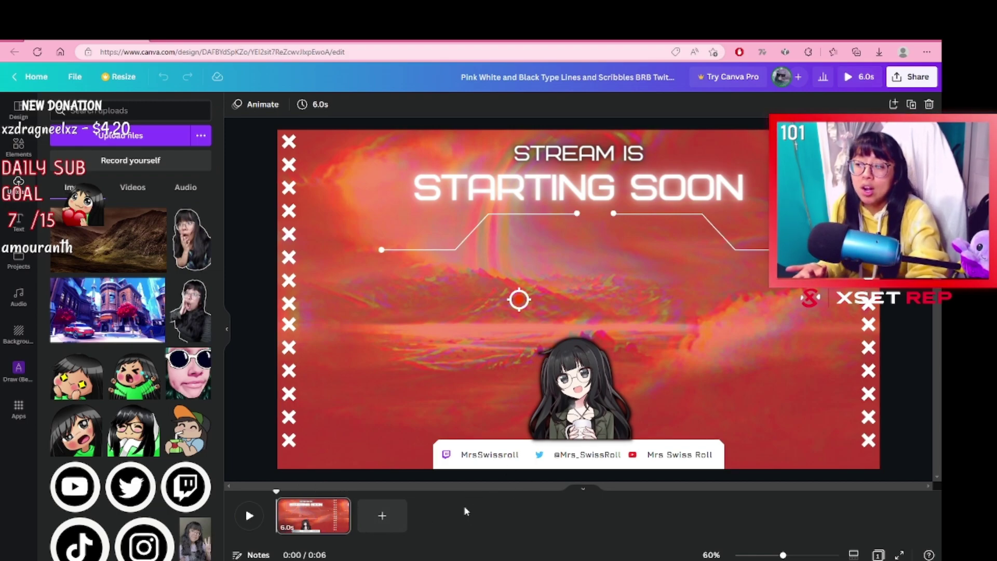
{"action": "left_click", "coordinate": [37, 76]}
- Search Canva templates for 'youtube gaming' and scroll through the results
{"action": "left_click", "coordinate": [442, 172]}
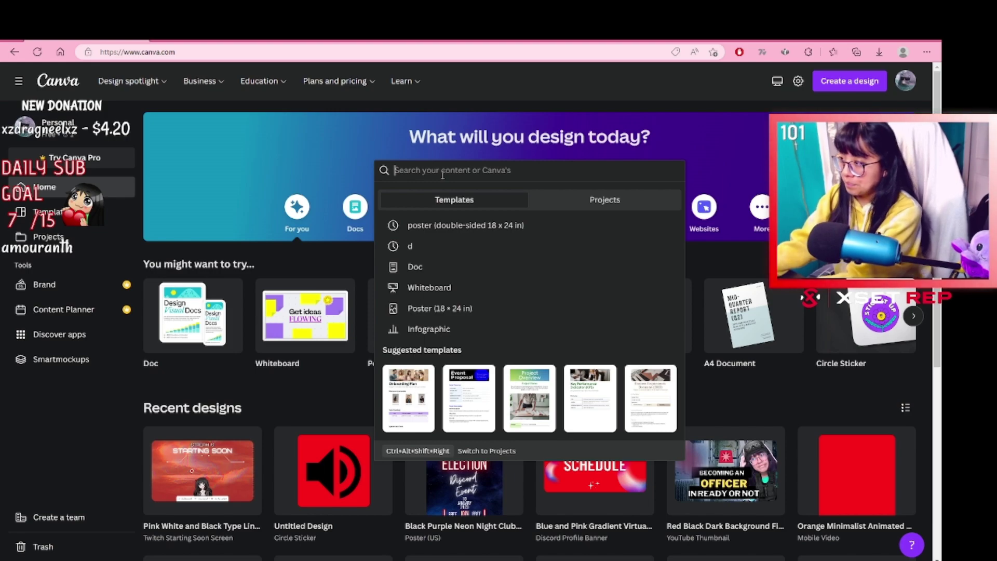
{"action": "type", "text": "youtube"}
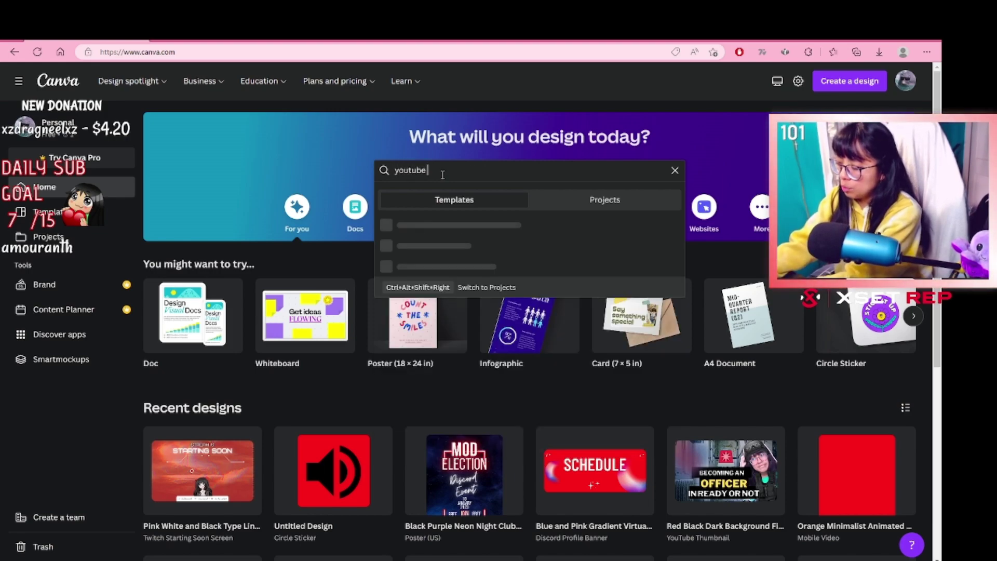
{"action": "type", "text": " gaming"}
{"action": "key", "text": "Return"}
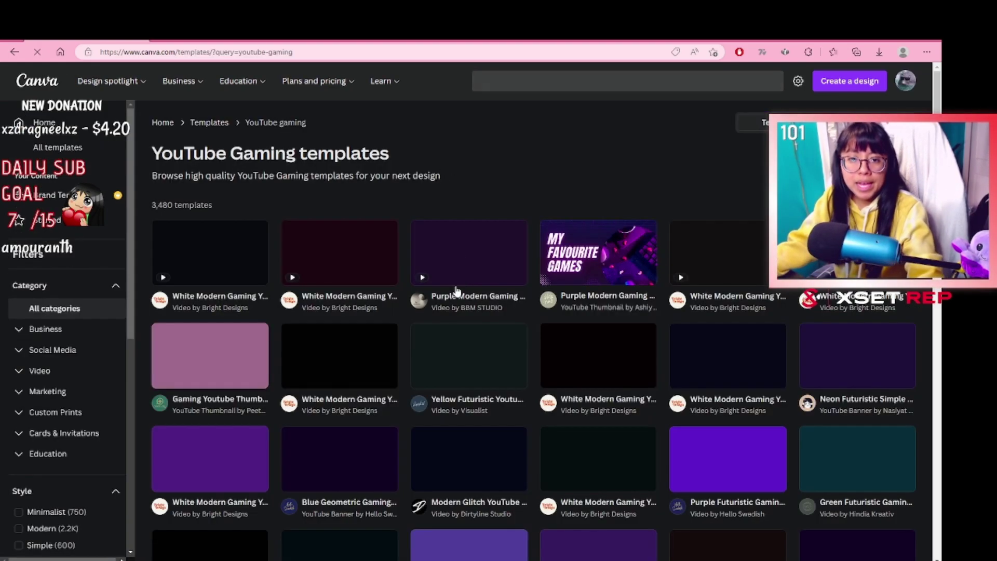
{"action": "scroll", "coordinate": [367, 239], "scroll_direction": "down", "scroll_amount": 2}
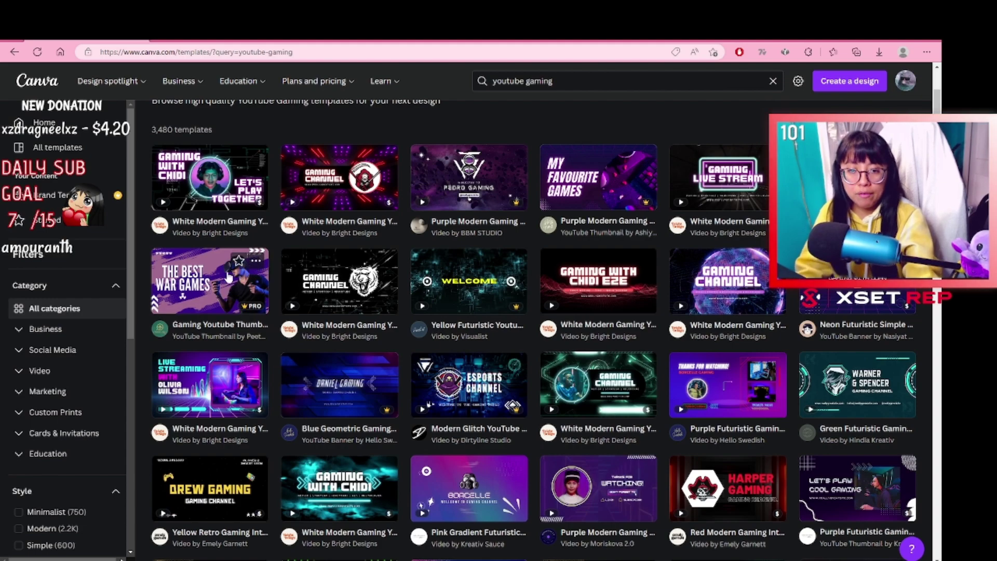
{"action": "scroll", "coordinate": [430, 336], "scroll_direction": "down", "scroll_amount": 4}
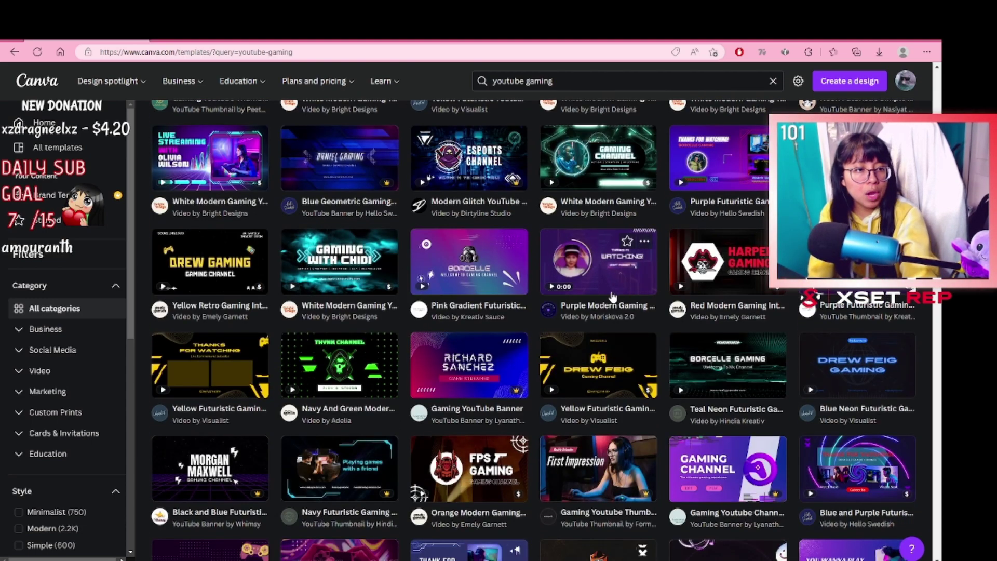
- Start a design from the Purple Modern Gaming YouTube Outro and make its background yellow
{"action": "left_click", "coordinate": [582, 283]}
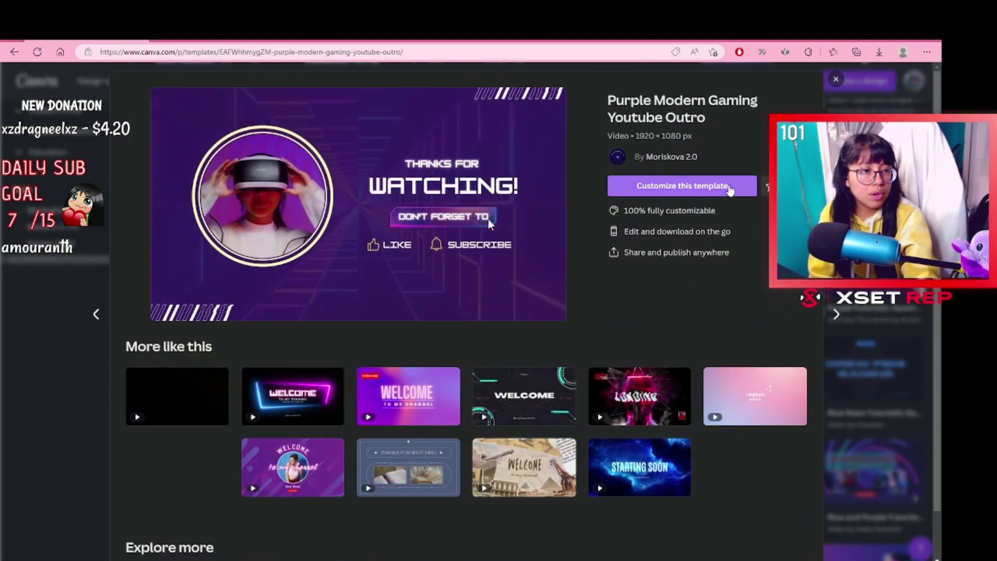
{"action": "left_click", "coordinate": [729, 191]}
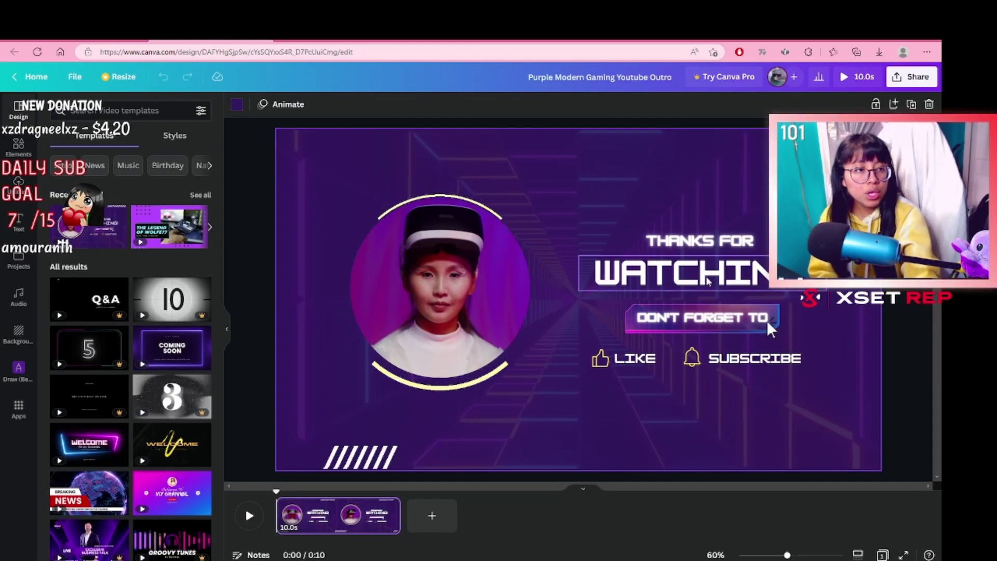
{"action": "left_click", "coordinate": [607, 181]}
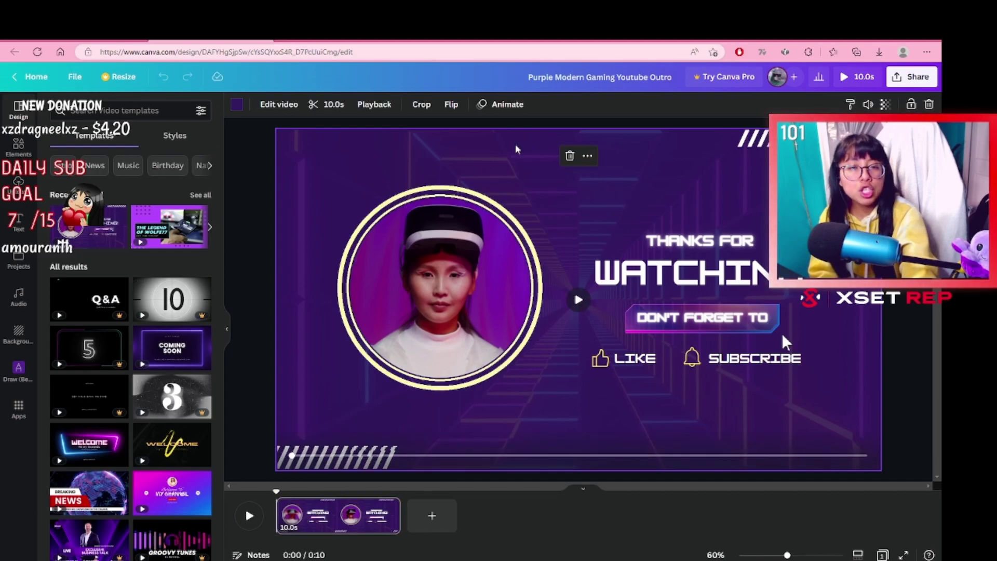
{"action": "left_click", "coordinate": [237, 104]}
{"action": "left_click", "coordinate": [114, 165]}
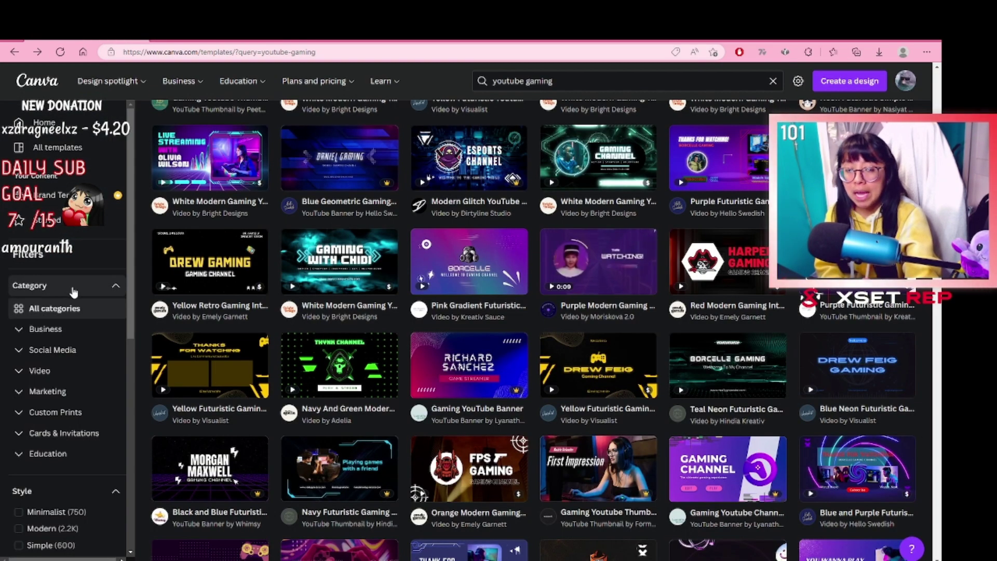
- Search the templates for 'twitch brb' and scroll through the results
{"action": "scroll", "coordinate": [406, 273], "scroll_direction": "up", "scroll_amount": 6}
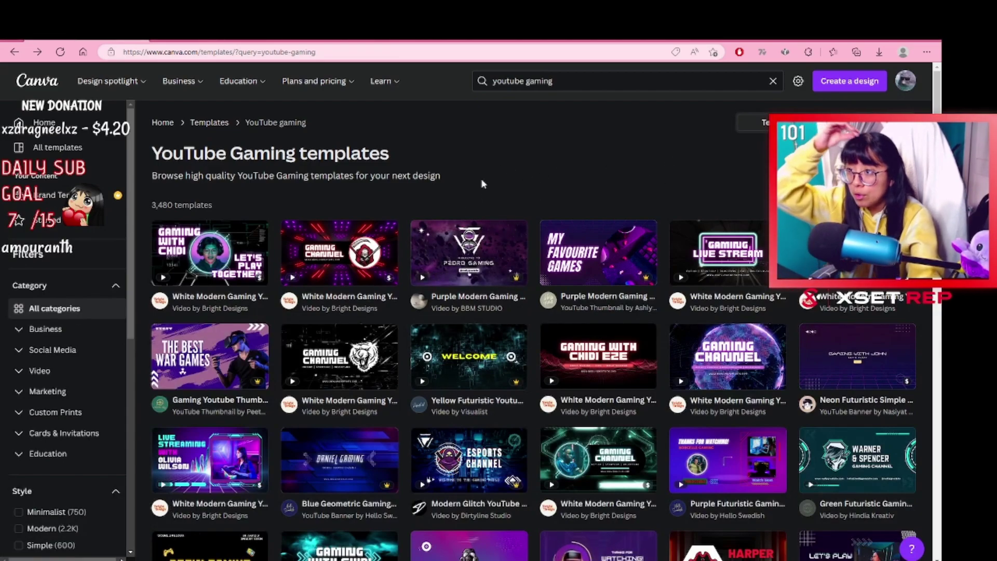
{"action": "left_click", "coordinate": [576, 87]}
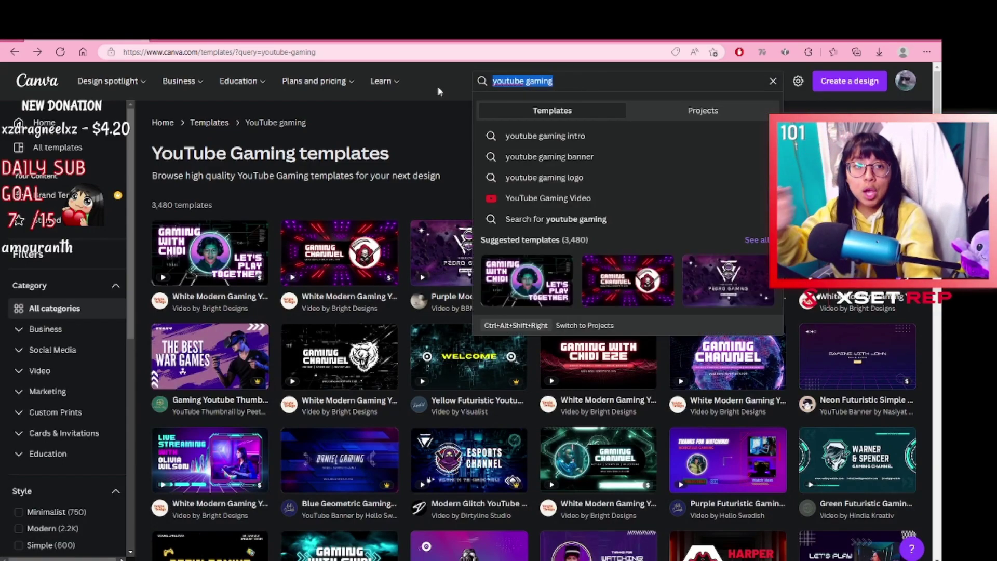
{"action": "key", "text": "BackSpace"}
{"action": "type", "text": "twitch brb"}
{"action": "key", "text": "Return"}
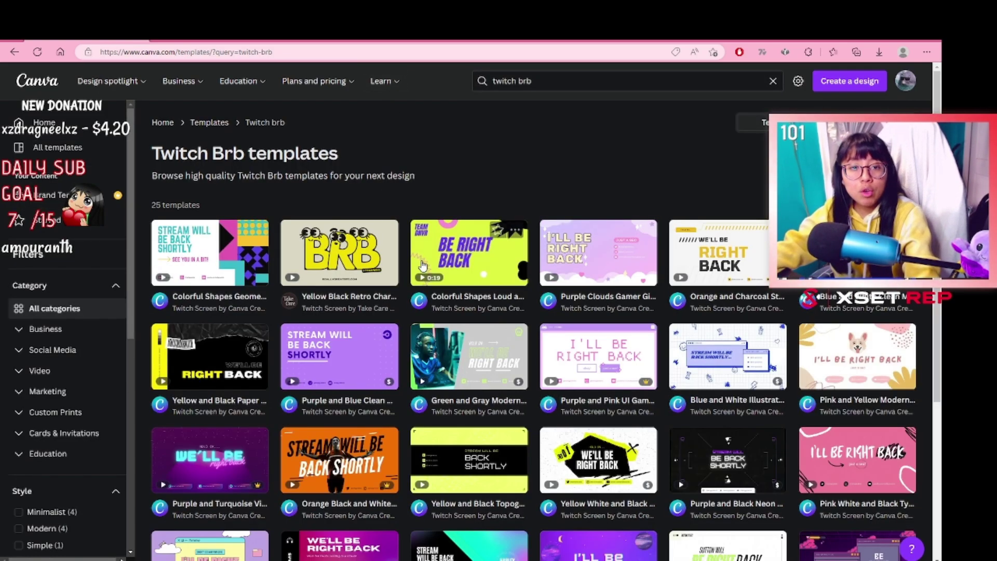
{"action": "scroll", "coordinate": [467, 234], "scroll_direction": "down", "scroll_amount": 4}
{"action": "scroll", "coordinate": [543, 288], "scroll_direction": "up", "scroll_amount": 4}
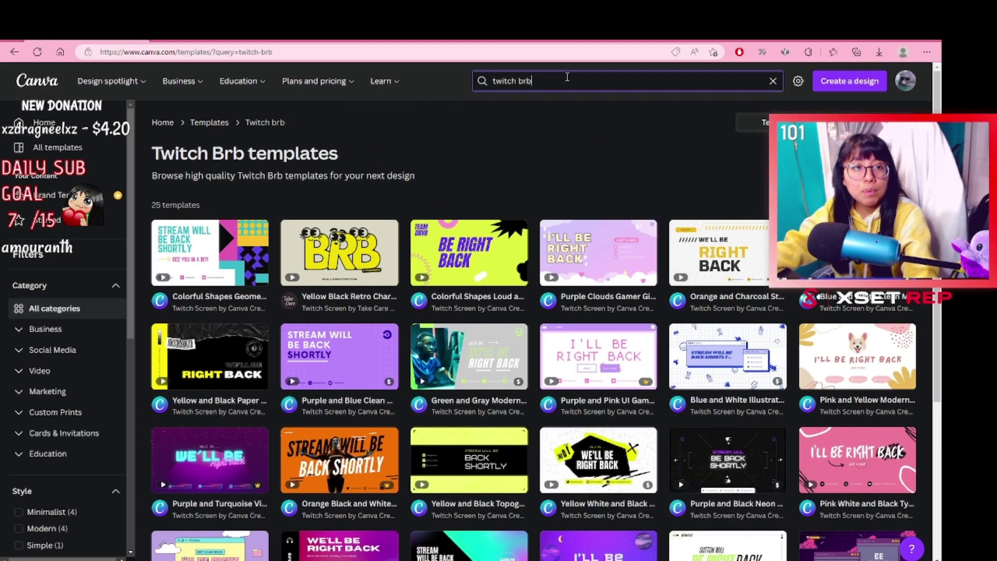
{"action": "mouse_move", "coordinate": [398, 89]}
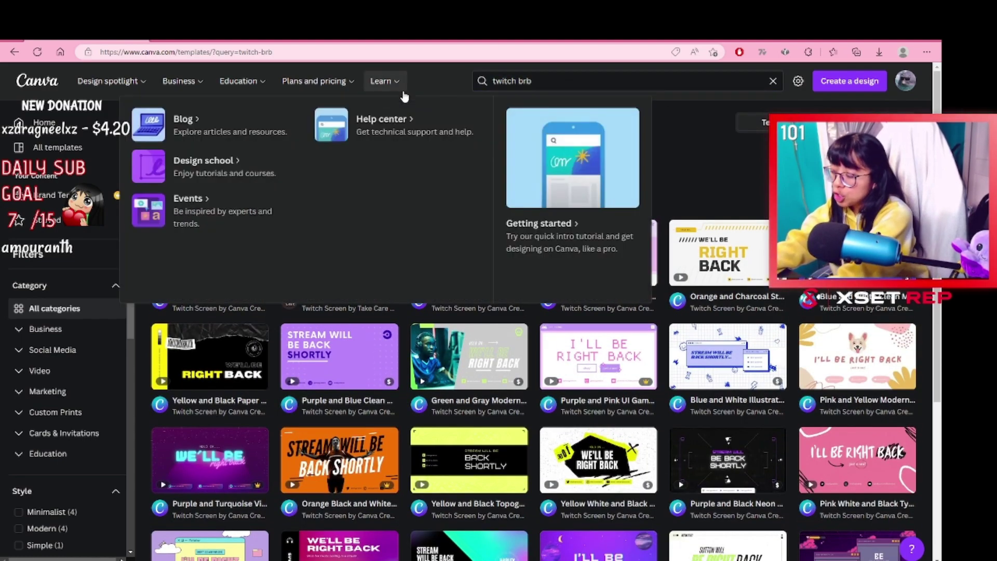
{"action": "scroll", "coordinate": [405, 96], "scroll_direction": "down", "scroll_amount": 4}
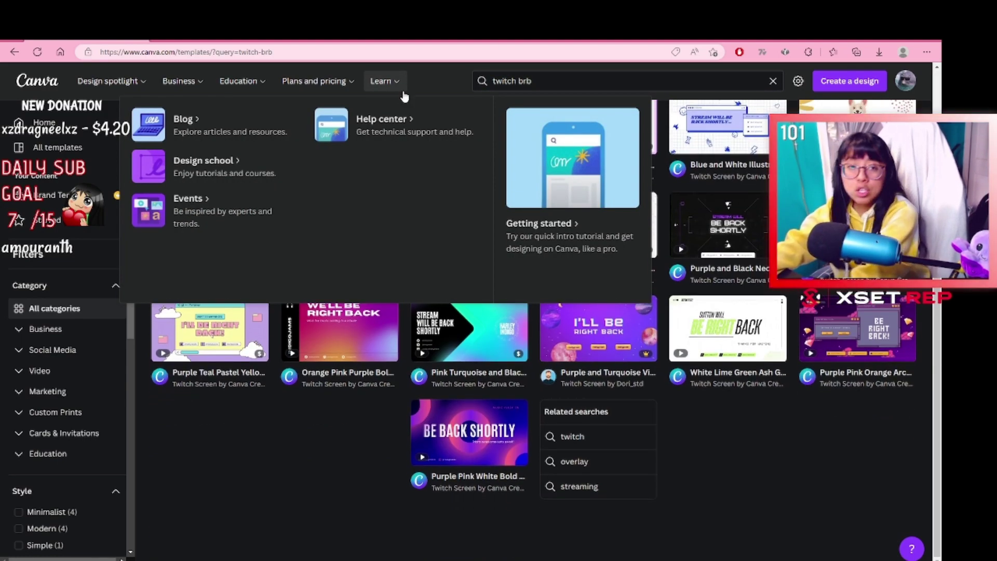
- Change the search to 'twitch starting soon' and scroll through its results
{"action": "left_click", "coordinate": [583, 72]}
{"action": "left_click", "coordinate": [583, 73]}
{"action": "key", "text": "BackSpace"}
{"action": "key", "text": "BackSpace"}
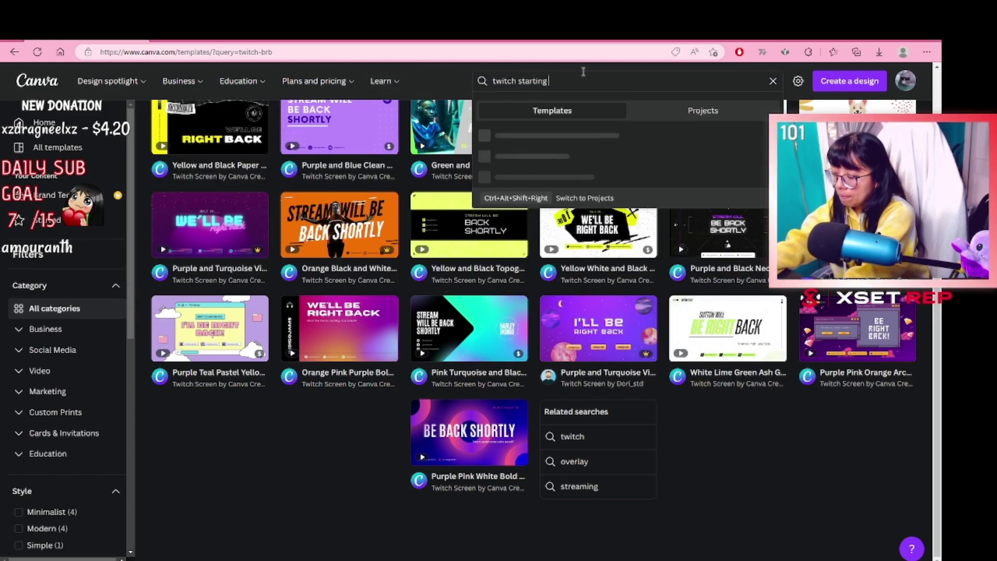
{"action": "key", "text": "Return"}
{"action": "scroll", "coordinate": [518, 300], "scroll_direction": "down", "scroll_amount": 3}
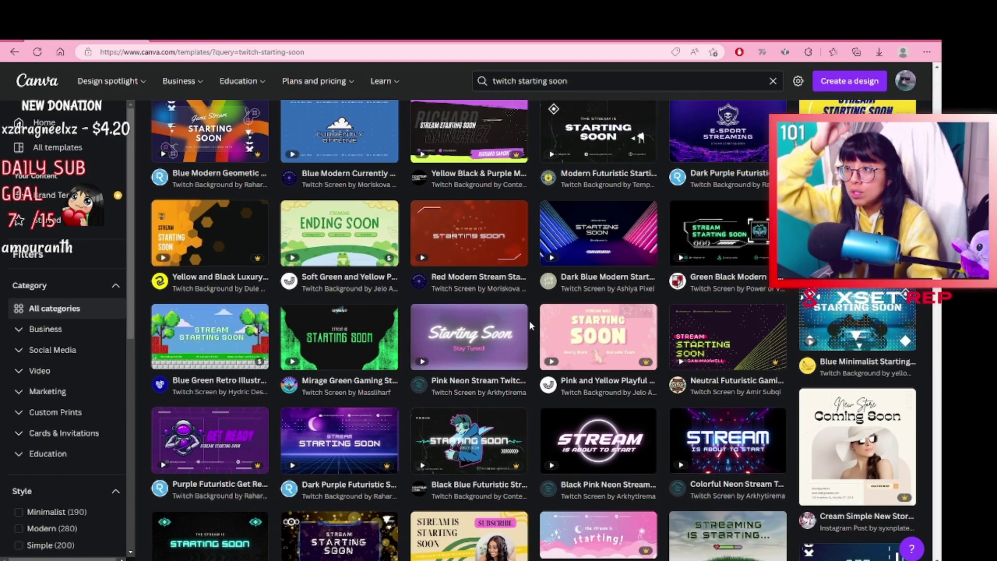
{"action": "scroll", "coordinate": [495, 306], "scroll_direction": "down", "scroll_amount": 3}
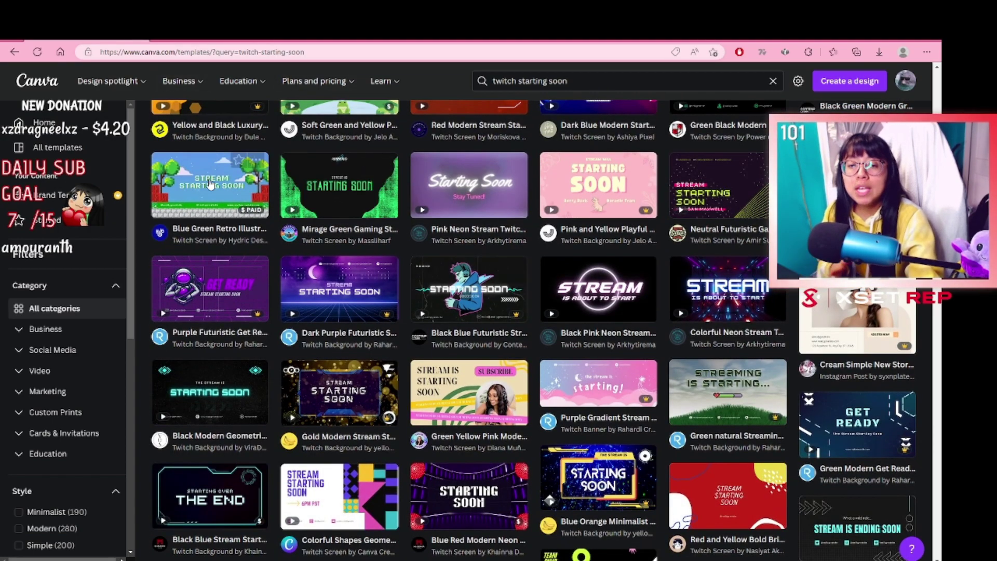
{"action": "scroll", "coordinate": [268, 161], "scroll_direction": "up", "scroll_amount": 8}
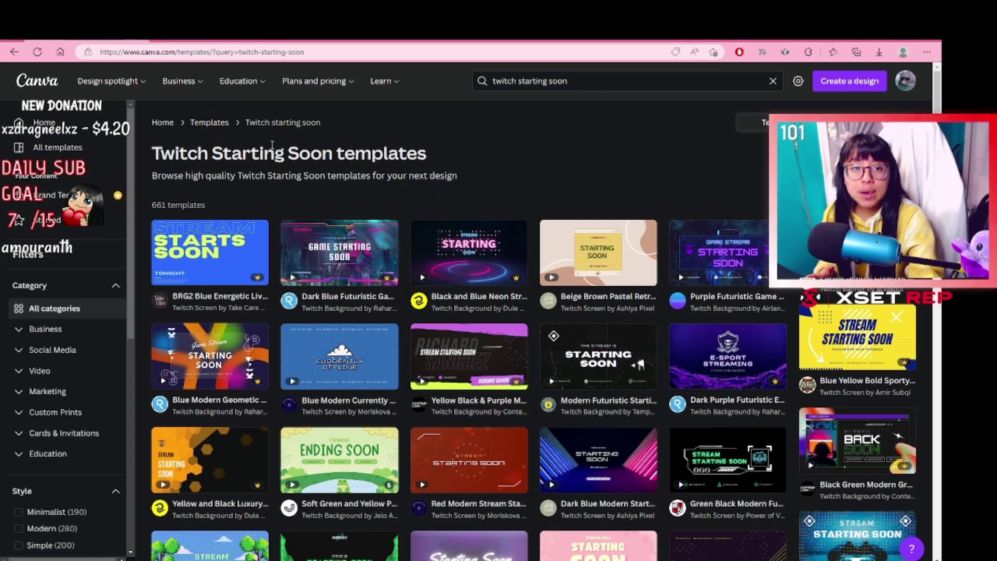
- Reopen the red Stream Is Starting Soon design from recent designs and show its Uploads
{"action": "left_click", "coordinate": [44, 85]}
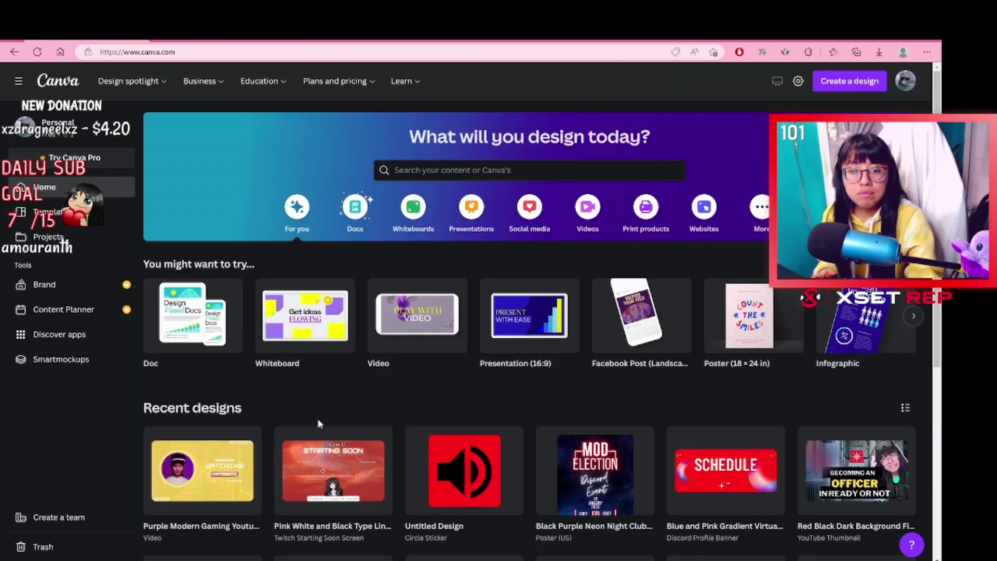
{"action": "scroll", "coordinate": [319, 411], "scroll_direction": "down", "scroll_amount": 3}
{"action": "left_click", "coordinate": [338, 304]}
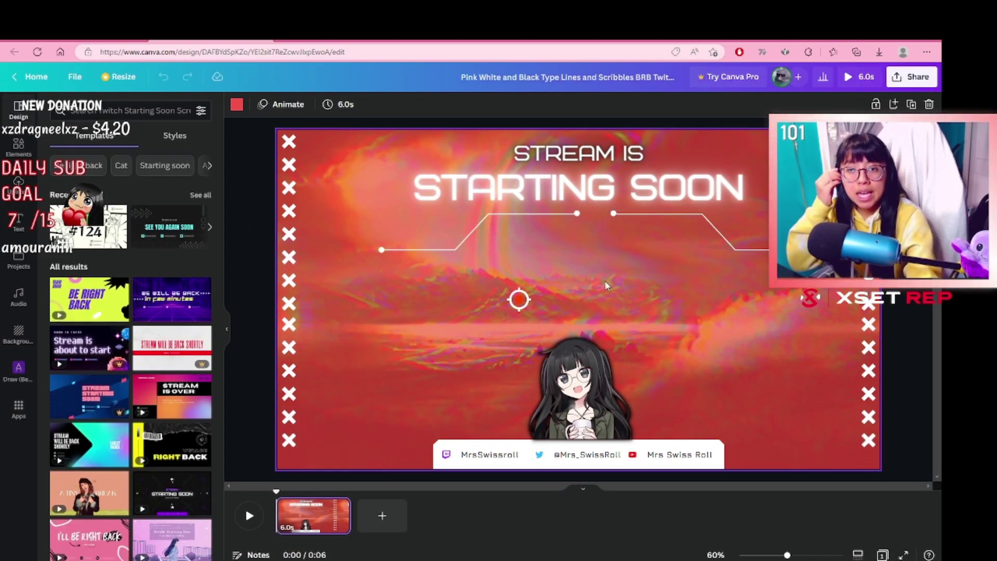
{"action": "left_click", "coordinate": [19, 184]}
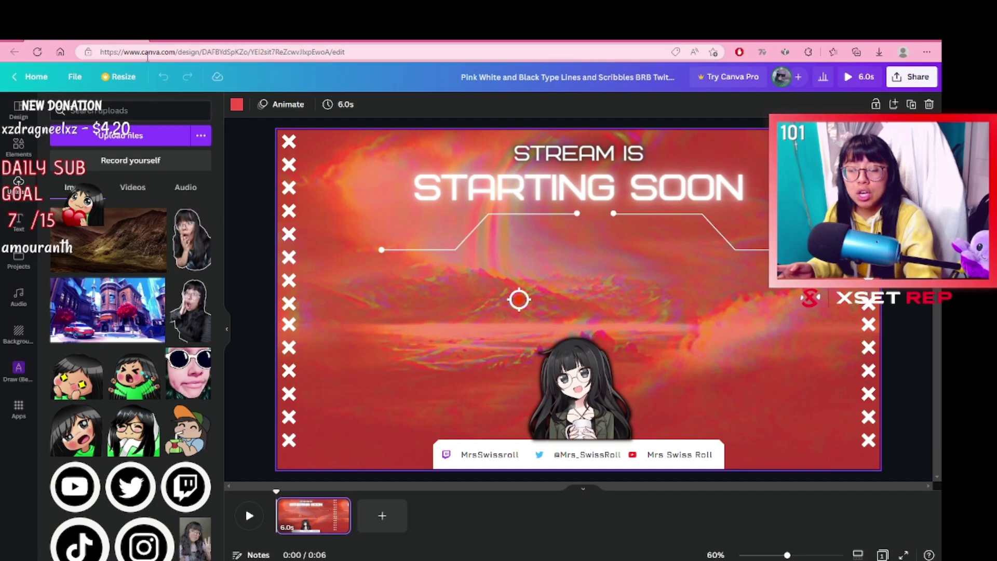
- Switch to the tts.5e7en.me reader tab and place the cursor in its message text
{"action": "left_click", "coordinate": [549, 216]}
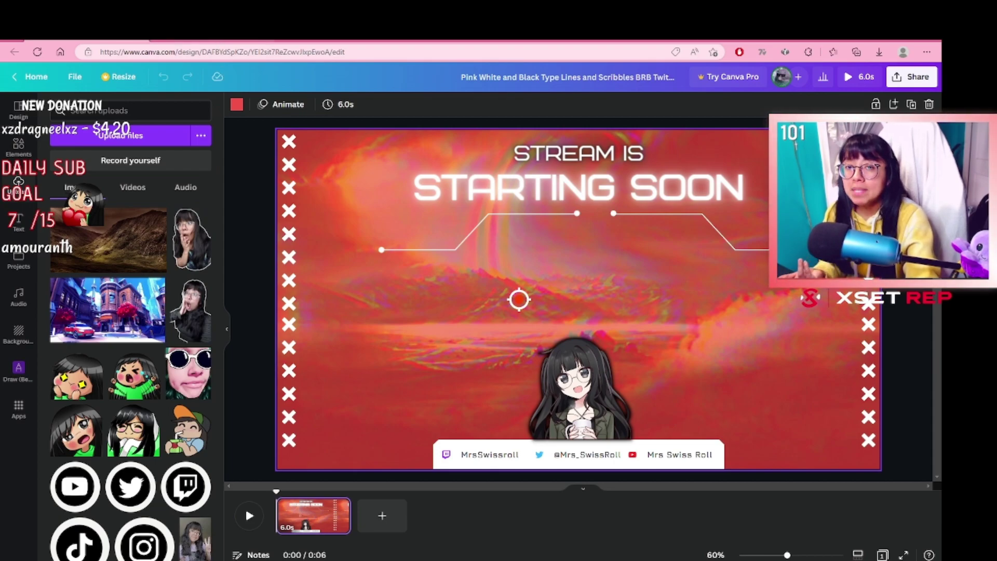
{"action": "key", "text": "ctrl+Tab"}
{"action": "left_click", "coordinate": [240, 145]}
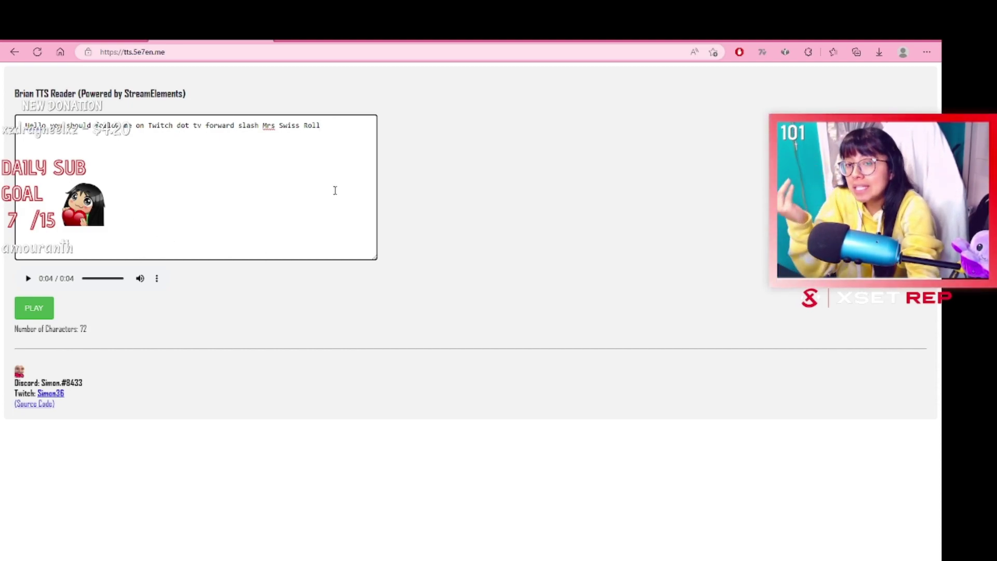
- Play the follow-on-Twitch message as speech in Brian TTS Reader, then return to Canva
{"action": "left_click", "coordinate": [39, 312]}
{"action": "left_click_drag", "start_coordinate": [364, 121], "coordinate": [339, 150]}
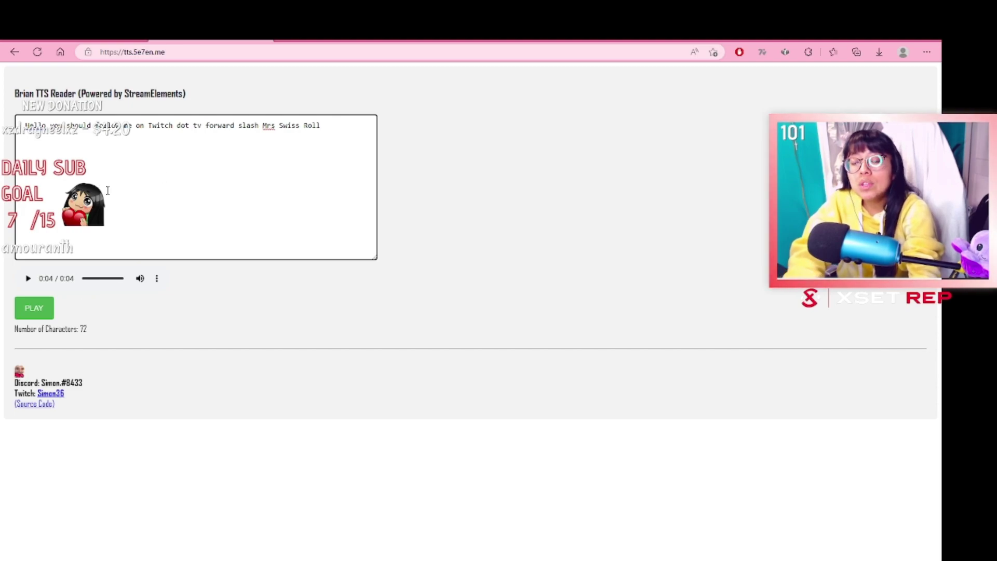
{"action": "left_click", "coordinate": [44, 316]}
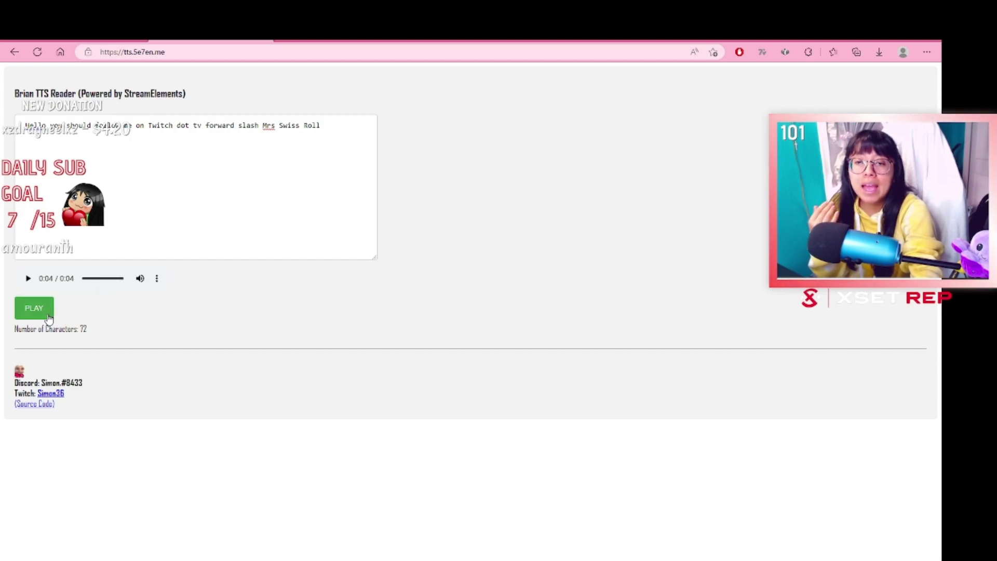
{"action": "left_click", "coordinate": [157, 279]}
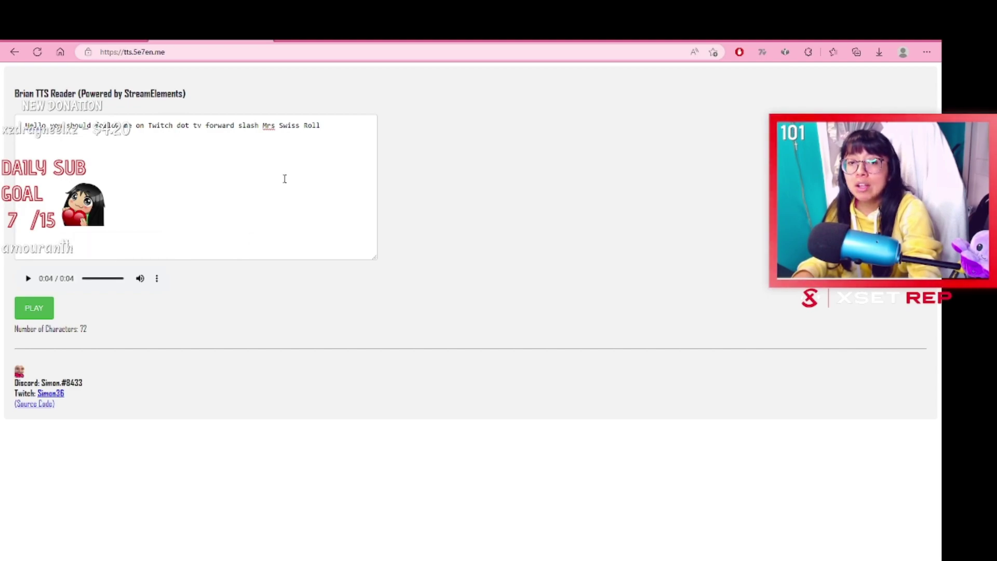
{"action": "left_click", "coordinate": [309, 156]}
{"action": "left_click", "coordinate": [684, 92]}
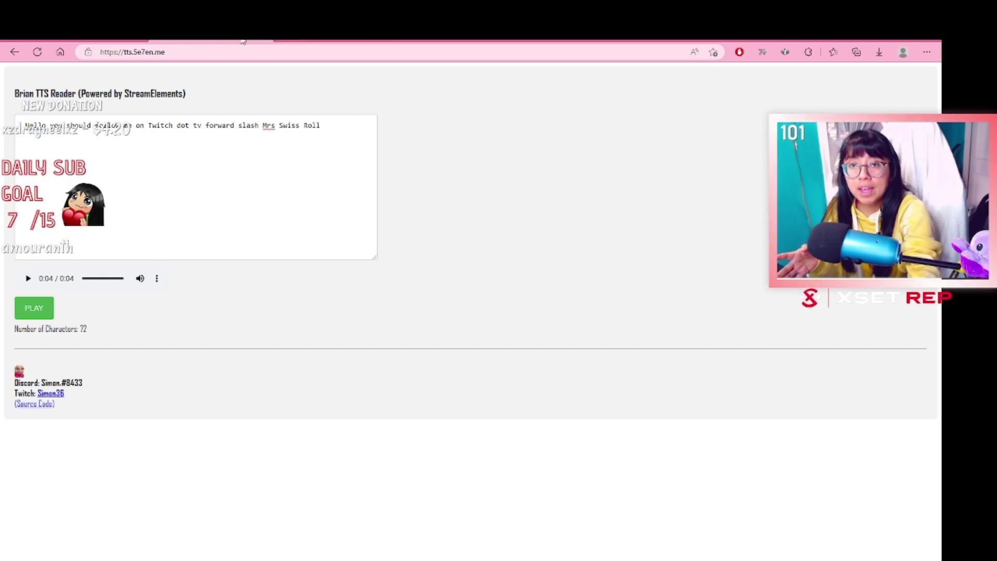
{"action": "left_click", "coordinate": [129, 41]}
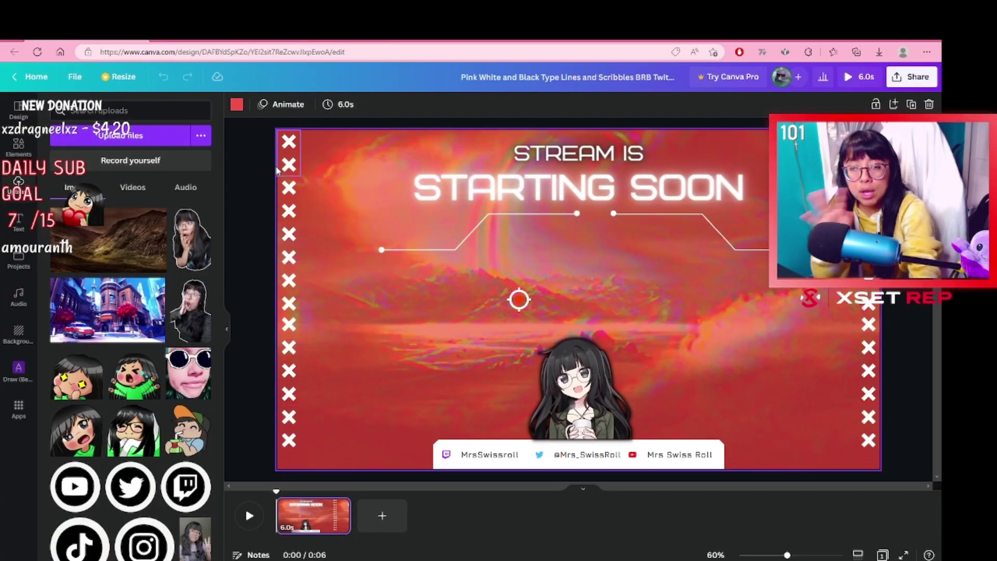
- View the Starting Soon design's download file types under Share > Download, then close the panel
{"action": "left_click", "coordinate": [126, 42]}
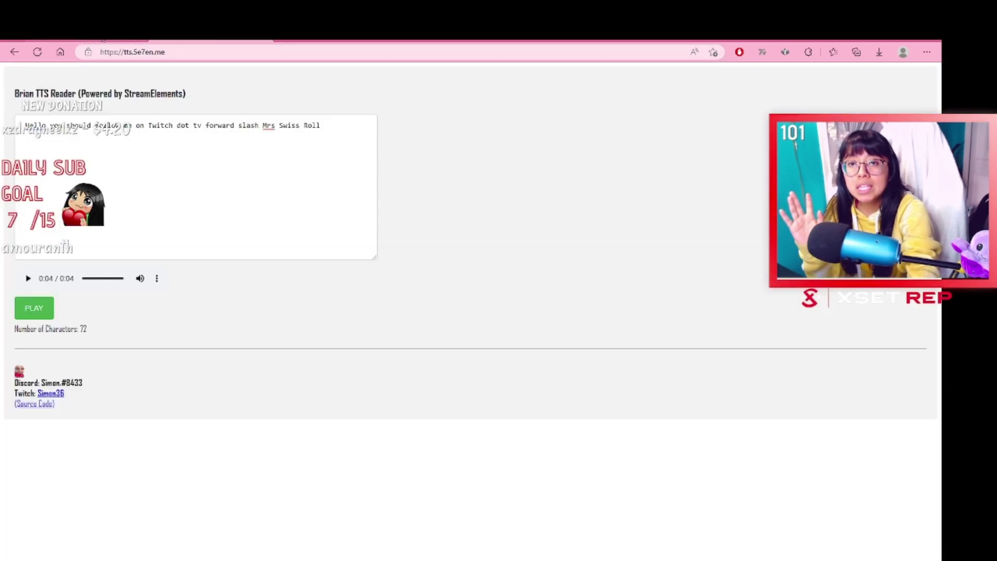
{"action": "left_click", "coordinate": [126, 41]}
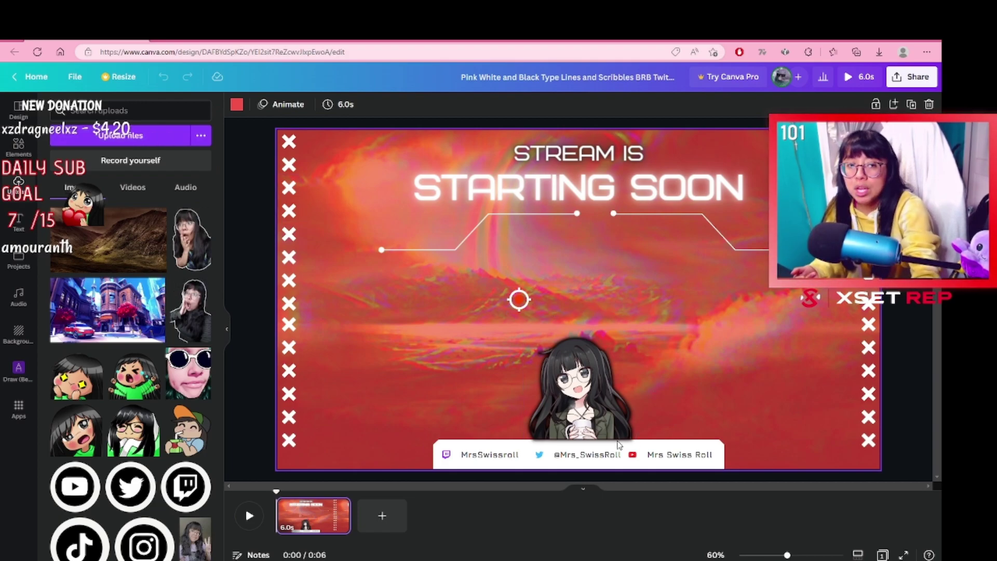
{"action": "left_click", "coordinate": [914, 83]}
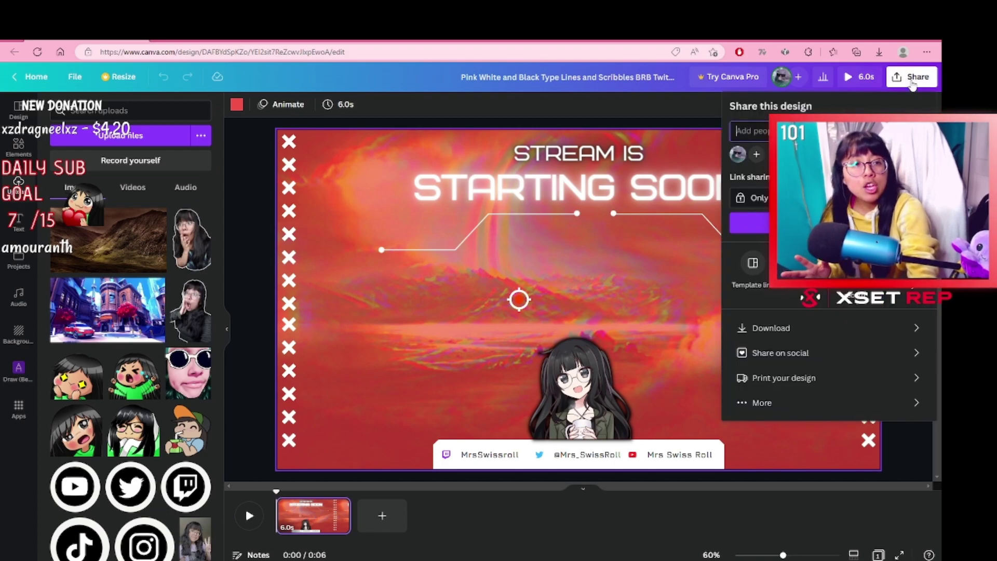
{"action": "left_click", "coordinate": [800, 337]}
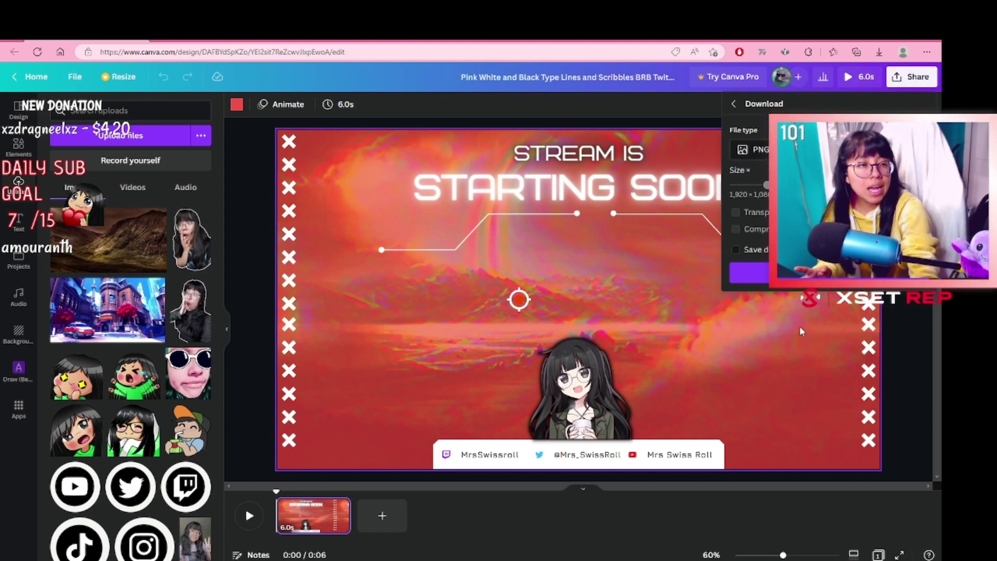
{"action": "left_click", "coordinate": [832, 150]}
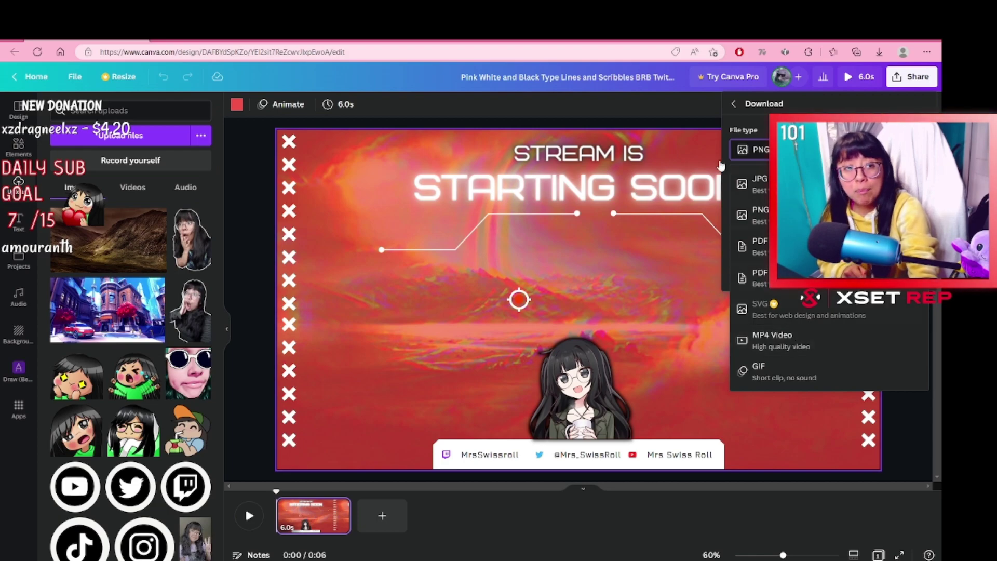
{"action": "left_click", "coordinate": [665, 101]}
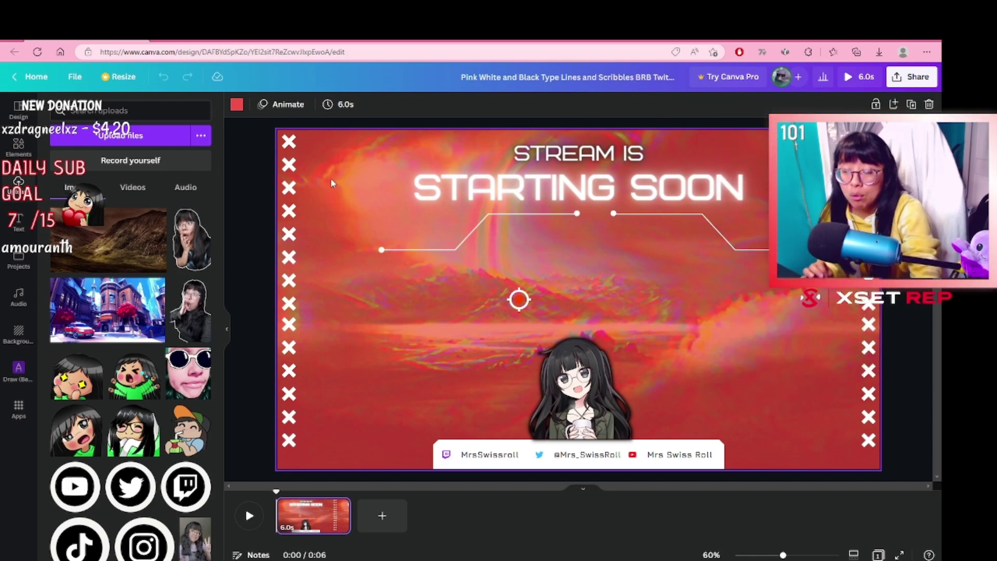
- Move through the browser tabs from Brian TTS Reader to the Uberduck speak page
{"action": "key", "text": "ctrl+Tab"}
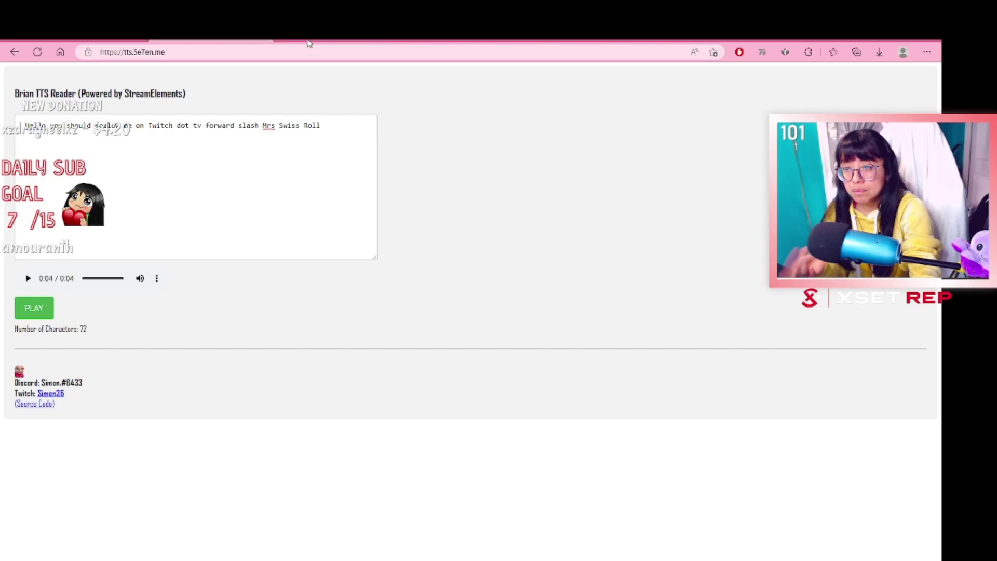
{"action": "key", "text": "ctrl+Tab"}
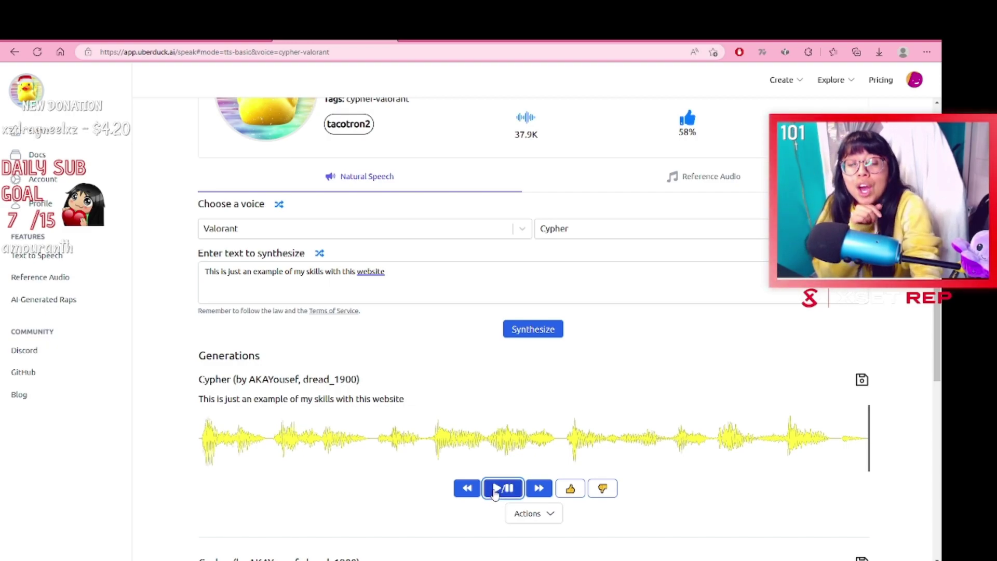
- Check the voice category choices and keep Valorant selected
{"action": "scroll", "coordinate": [469, 356], "scroll_direction": "up", "scroll_amount": 2}
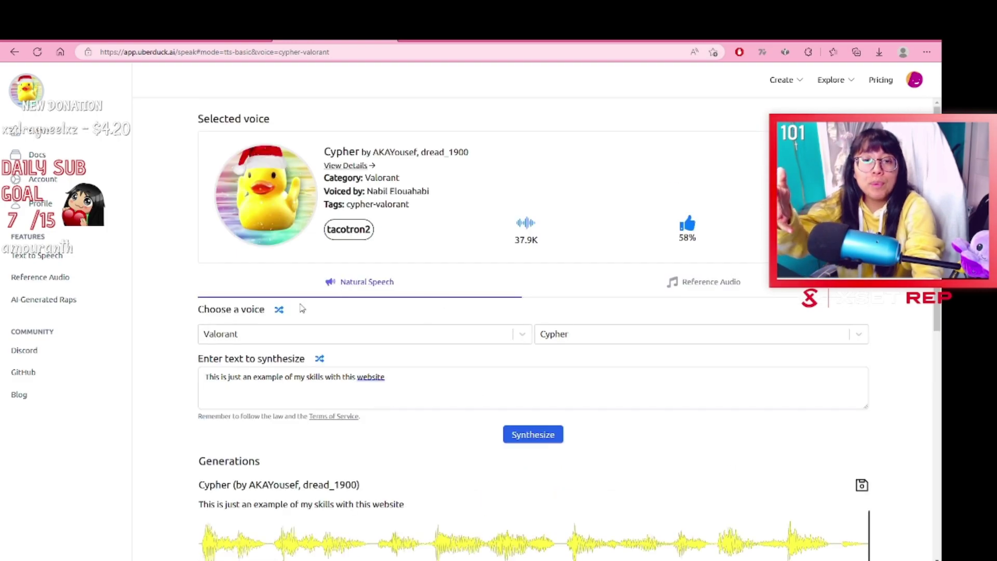
{"action": "left_click", "coordinate": [333, 334]}
{"action": "key", "text": "Escape"}
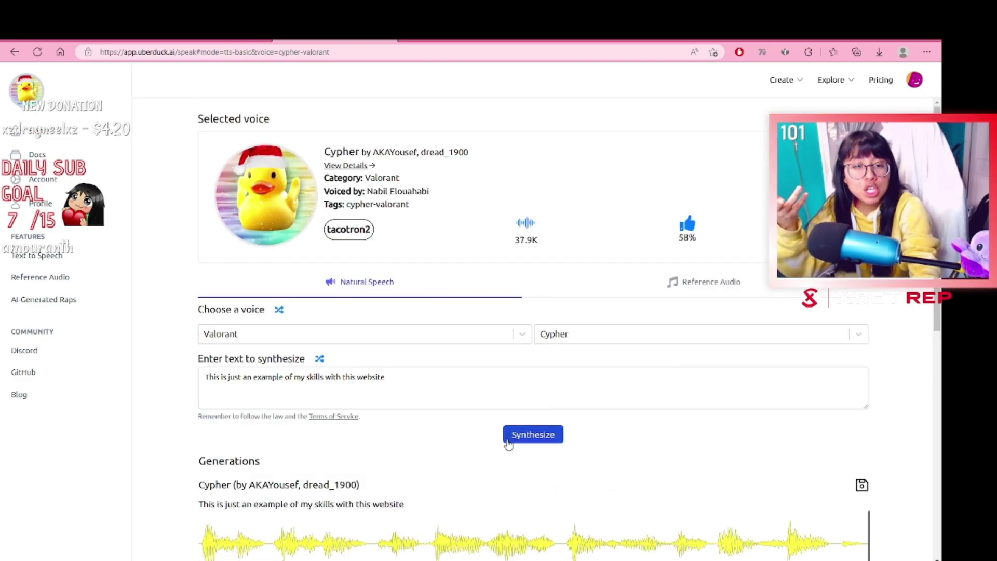
- Replay the Cypher clip, download it, and check the browser's downloads list
{"action": "scroll", "coordinate": [526, 456], "scroll_direction": "down", "scroll_amount": 3}
{"action": "scroll", "coordinate": [526, 457], "scroll_direction": "down", "scroll_amount": 1}
{"action": "left_click", "coordinate": [503, 383]}
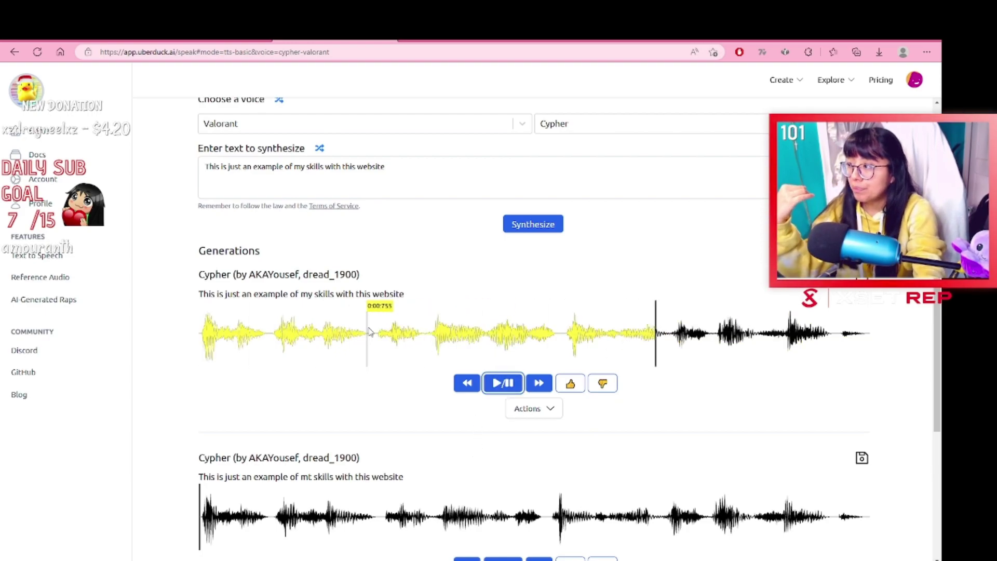
{"action": "left_click", "coordinate": [551, 416]}
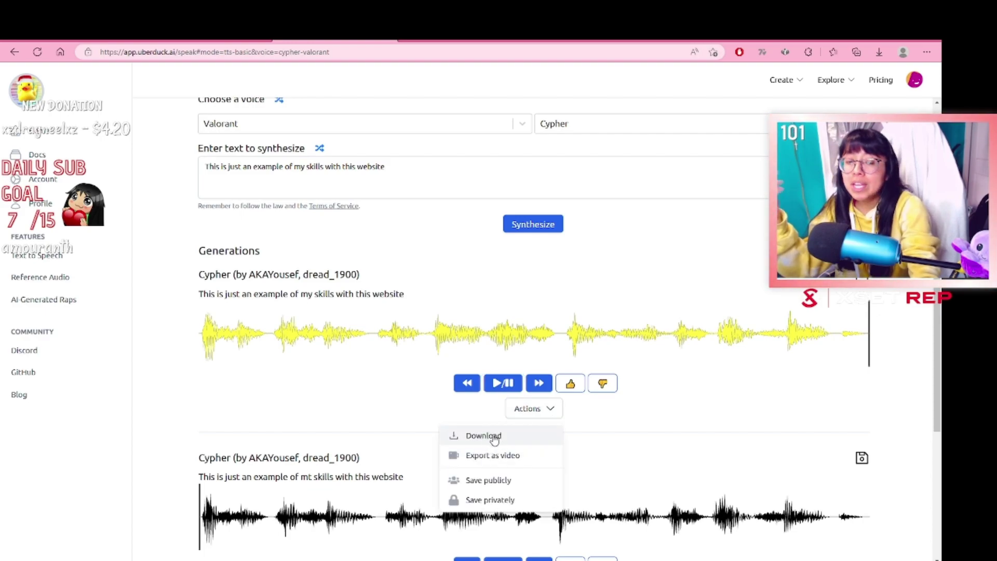
{"action": "left_click", "coordinate": [527, 438]}
{"action": "left_click", "coordinate": [879, 52]}
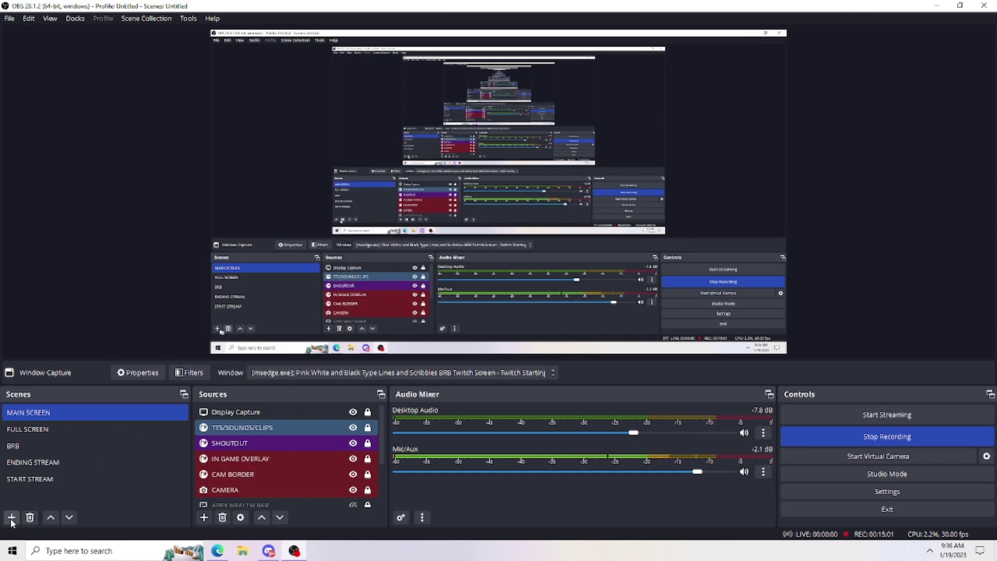
- Create a new scene named 'BRB EXAMPLE'
{"action": "left_click", "coordinate": [11, 518]}
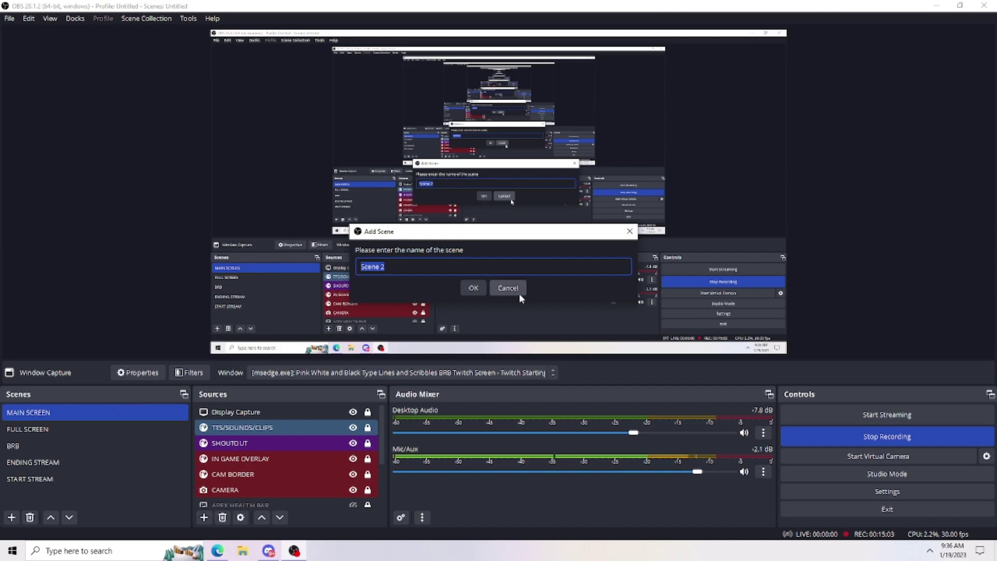
{"action": "type", "text": "BRB EXTRA"}
{"action": "key", "text": "BackSpace"}
{"action": "key", "text": "BackSpace"}
{"action": "key", "text": "BackSpace"}
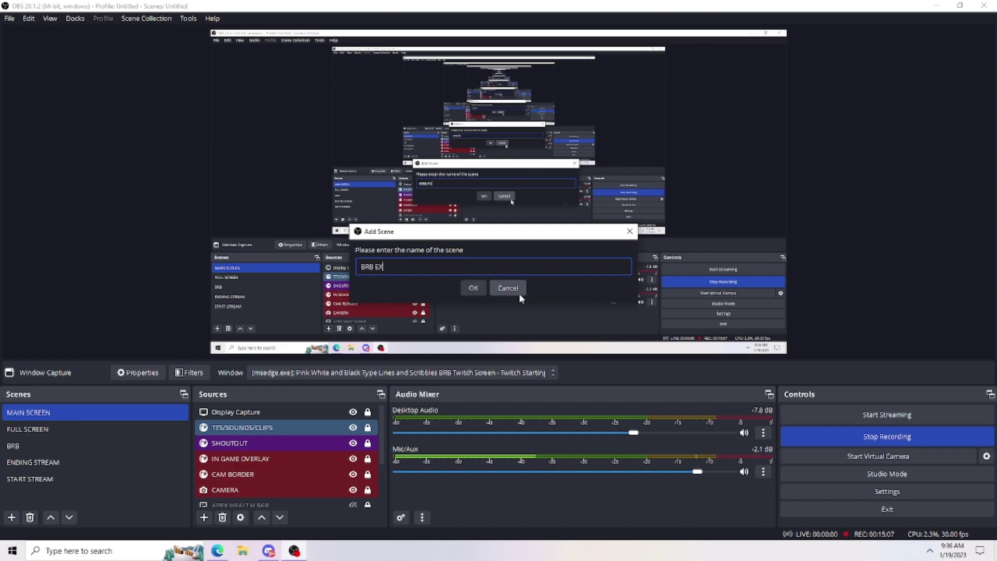
{"action": "type", "text": "AMPLE"}
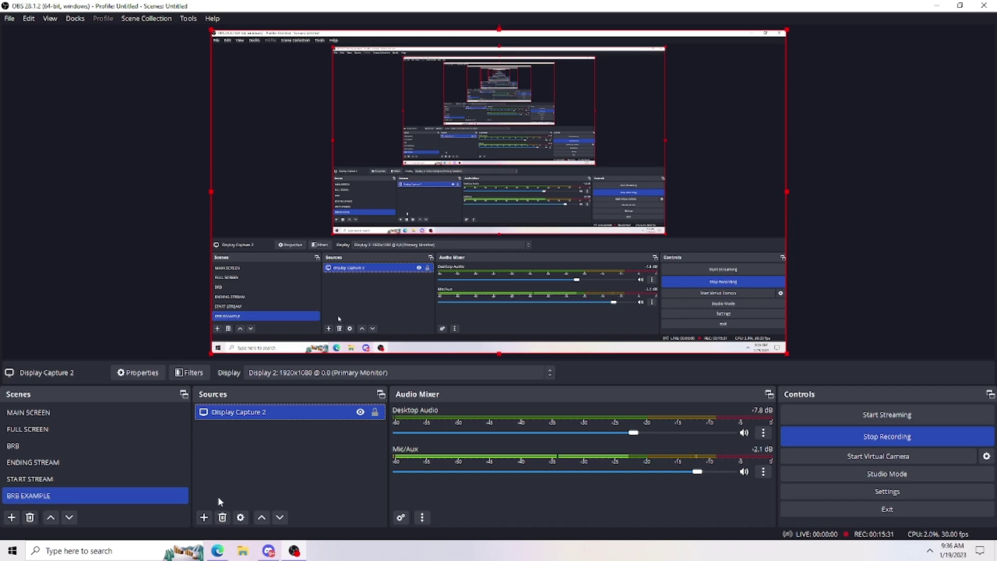
- Add a Media Source named 'BRB overlay' to the scene
{"action": "left_click", "coordinate": [204, 517]}
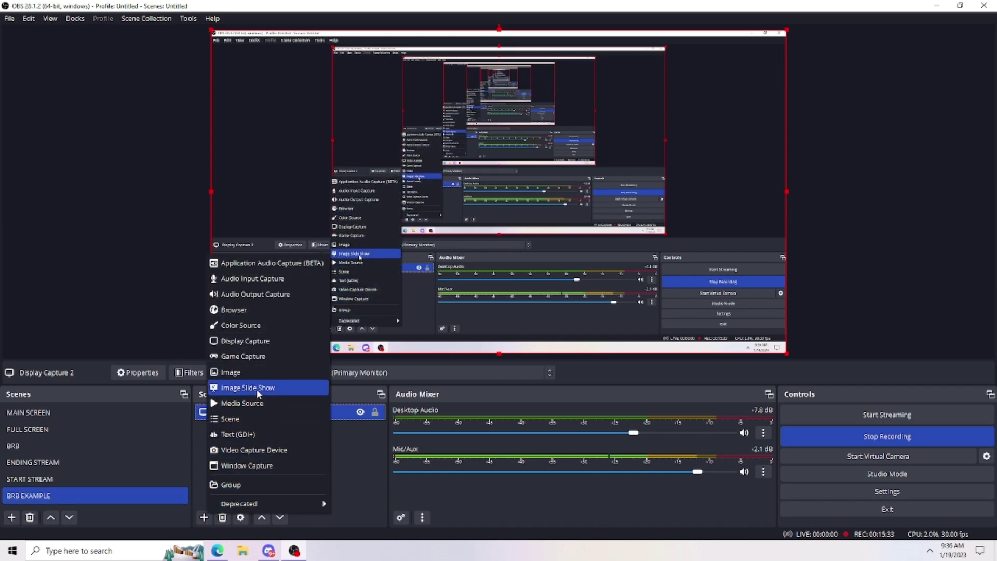
{"action": "left_click", "coordinate": [244, 404]}
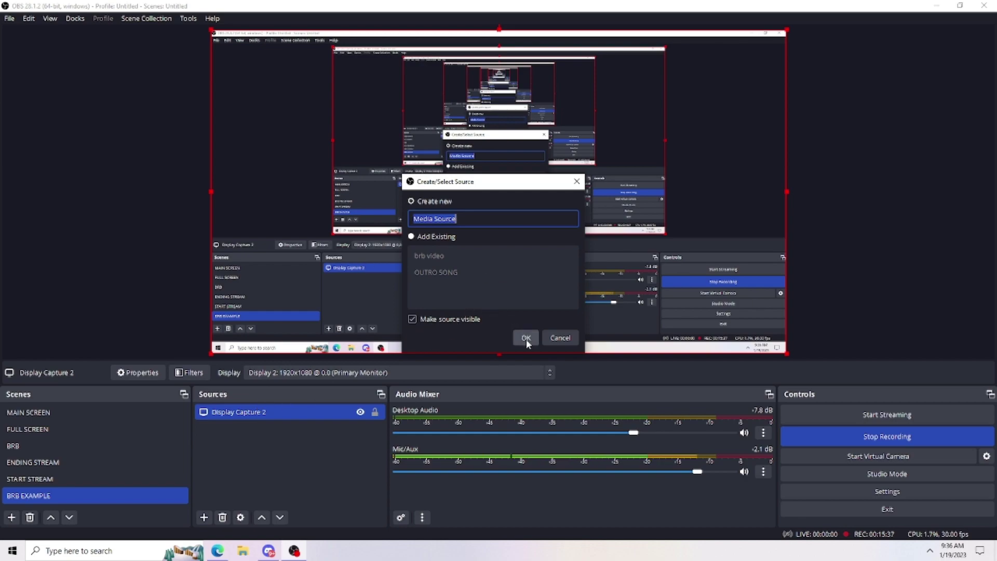
{"action": "key", "text": "BackSpace"}
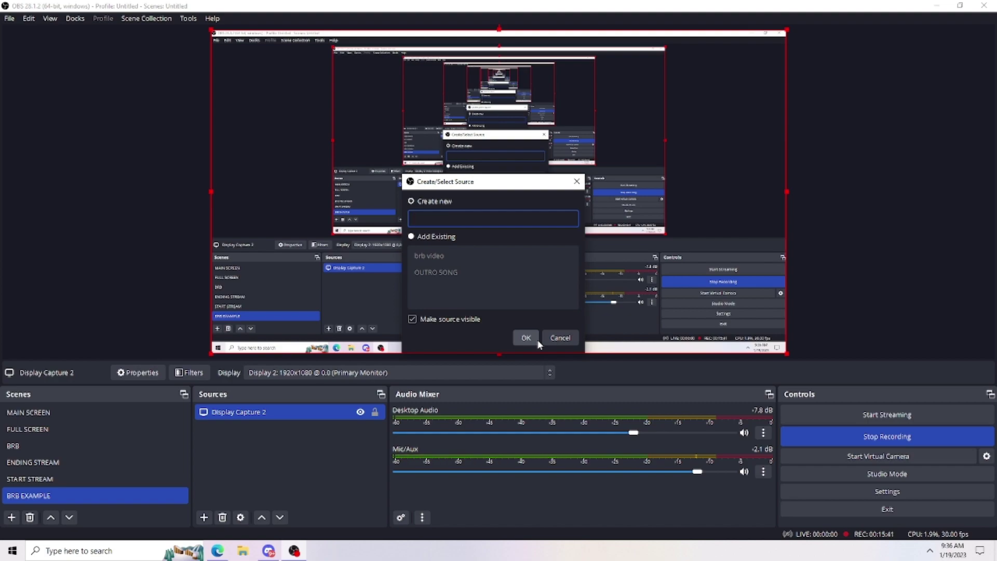
{"action": "type", "text": "BRBO"}
{"action": "type", "text": " overlay"}
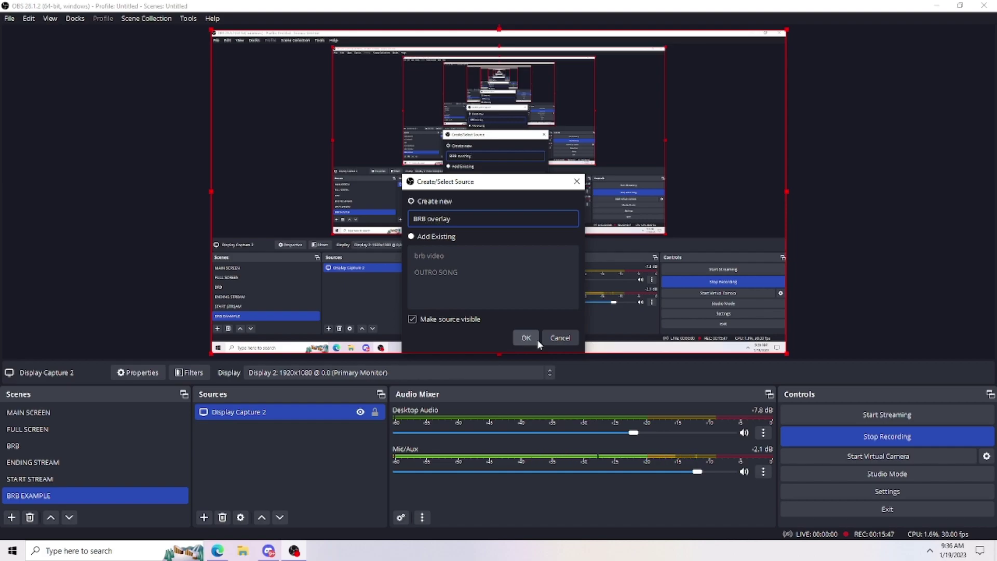
{"action": "left_click", "coordinate": [537, 338]}
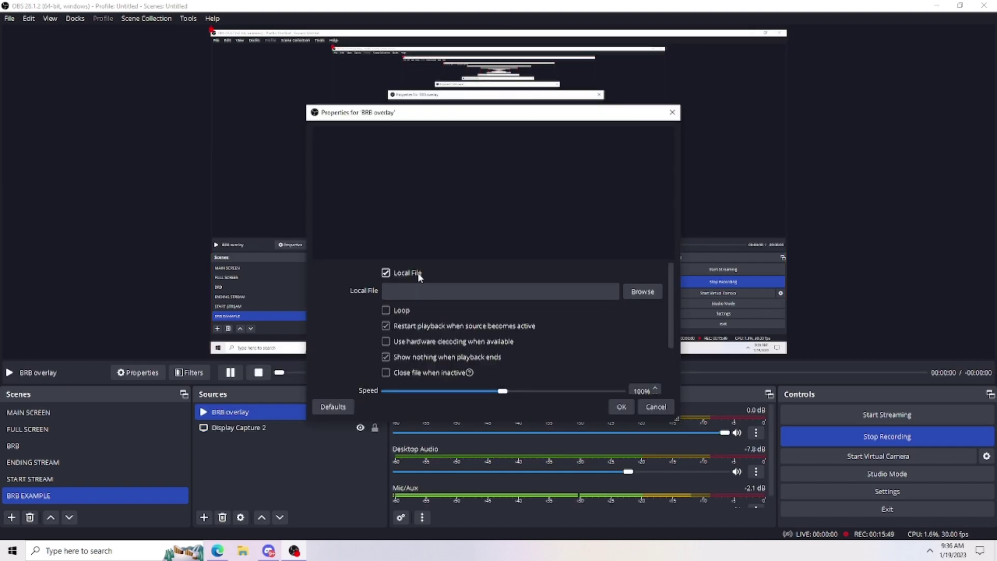
- Set the source's video file to brb new.mp4 and enable Close file when inactive
{"action": "left_click", "coordinate": [643, 292]}
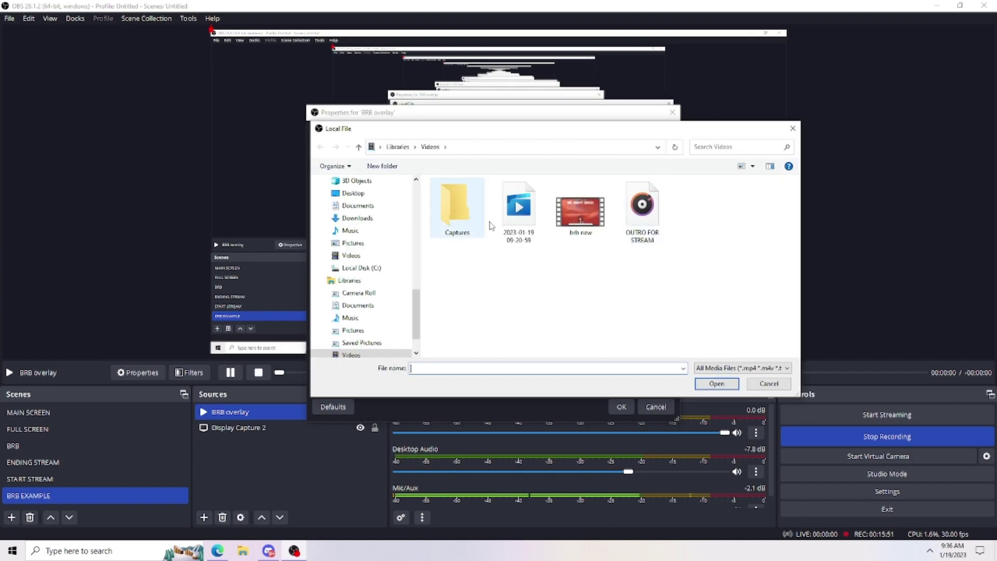
{"action": "left_click", "coordinate": [580, 213]}
{"action": "left_click", "coordinate": [717, 383]}
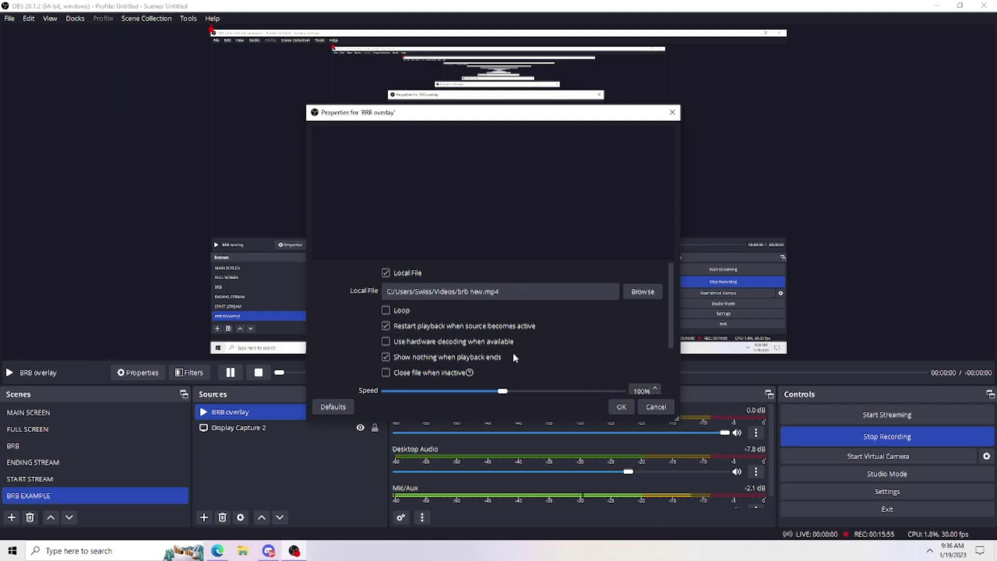
{"action": "scroll", "coordinate": [512, 352], "scroll_direction": "down", "scroll_amount": 2}
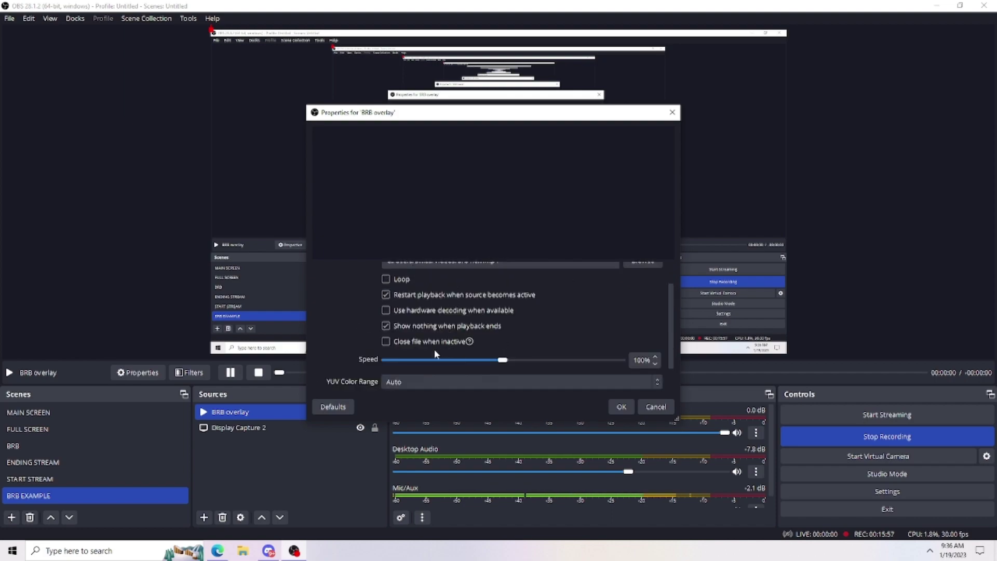
{"action": "left_click", "coordinate": [385, 345]}
{"action": "scroll", "coordinate": [385, 345], "scroll_direction": "down", "scroll_amount": 2}
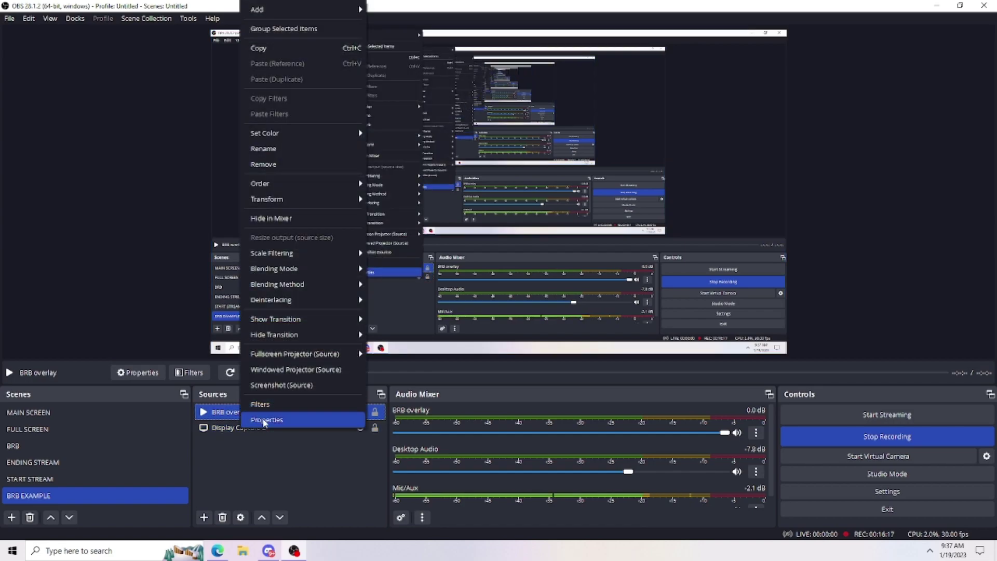
- Reopen the BRB overlay source's properties
{"action": "left_click", "coordinate": [264, 420]}
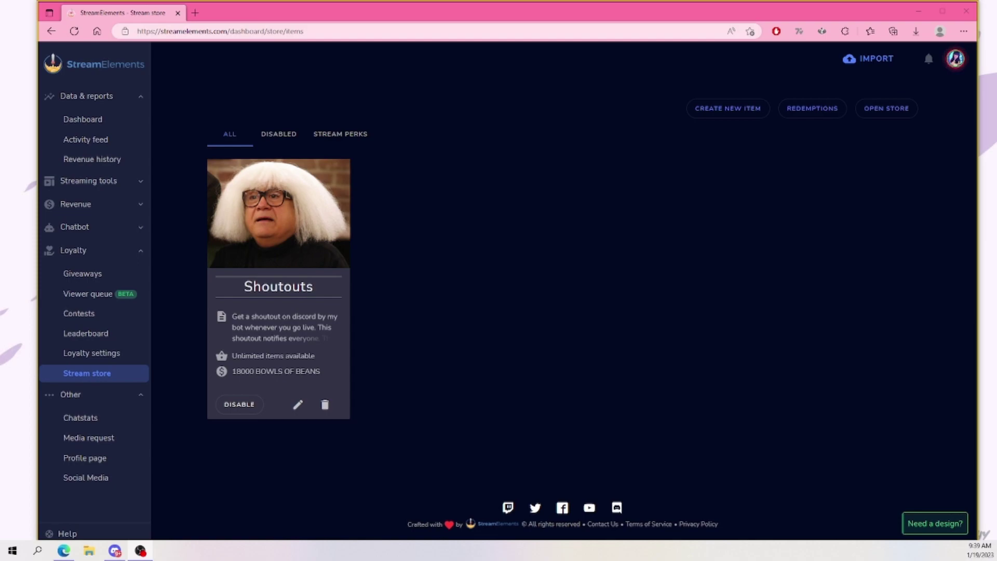
- Maximize the browser window with Win+Up on the StreamElements store items page
{"action": "key", "text": "super+Up"}
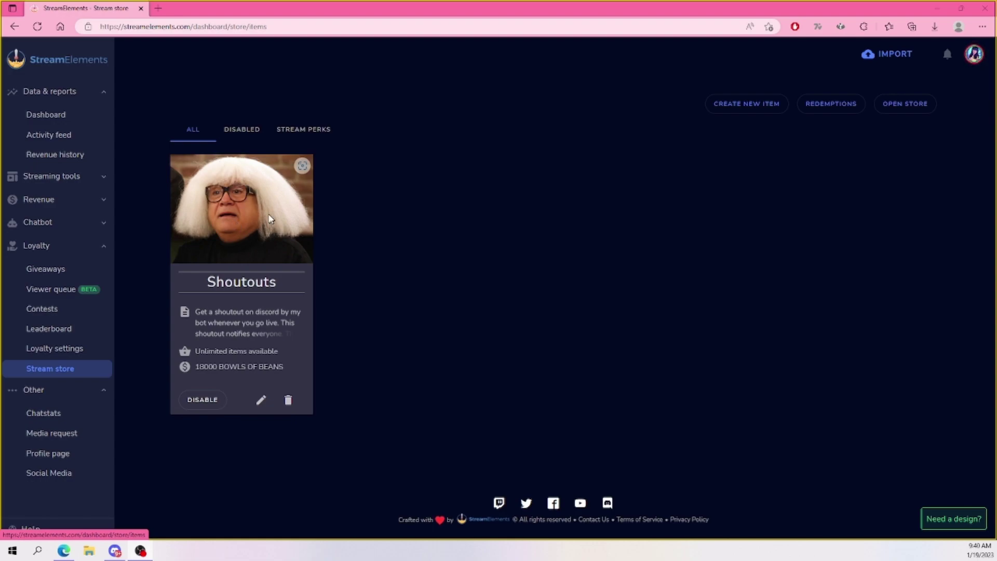
- Switch the Stream store items list to the DISABLED tab
{"action": "left_click", "coordinate": [242, 130]}
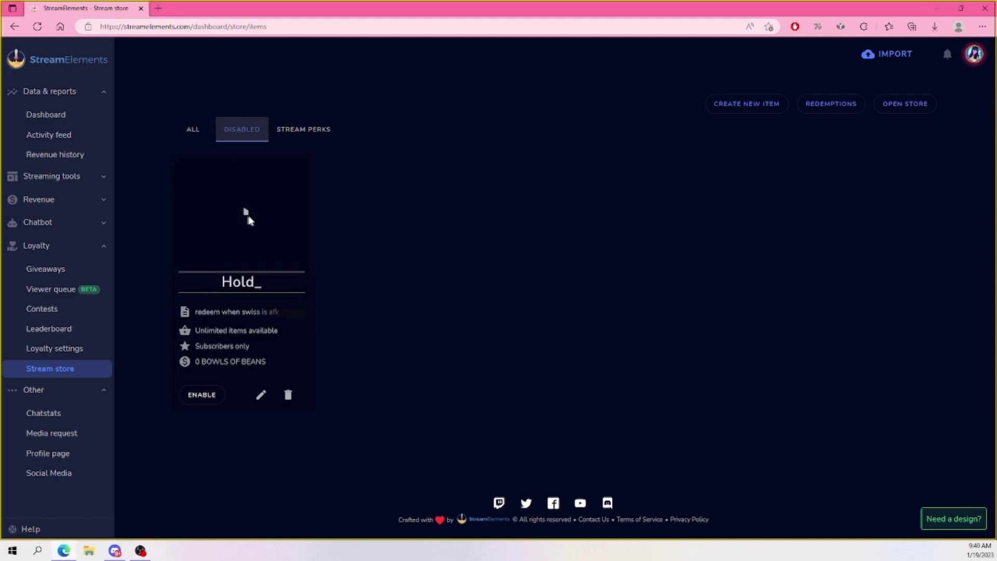